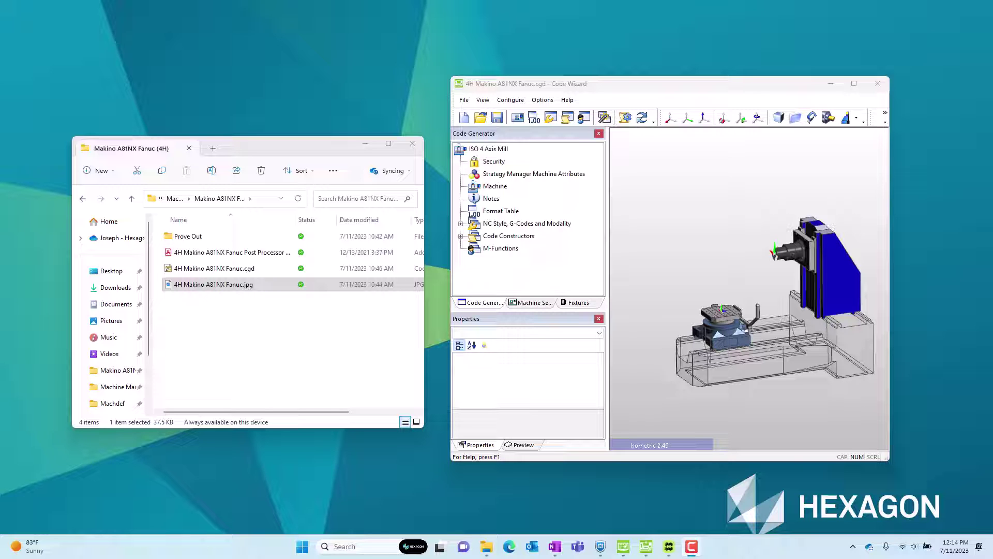
Compile the 4H Makino A81NX Fanuc post and minimize Code Wizard to reveal its project folder
click(463, 100)
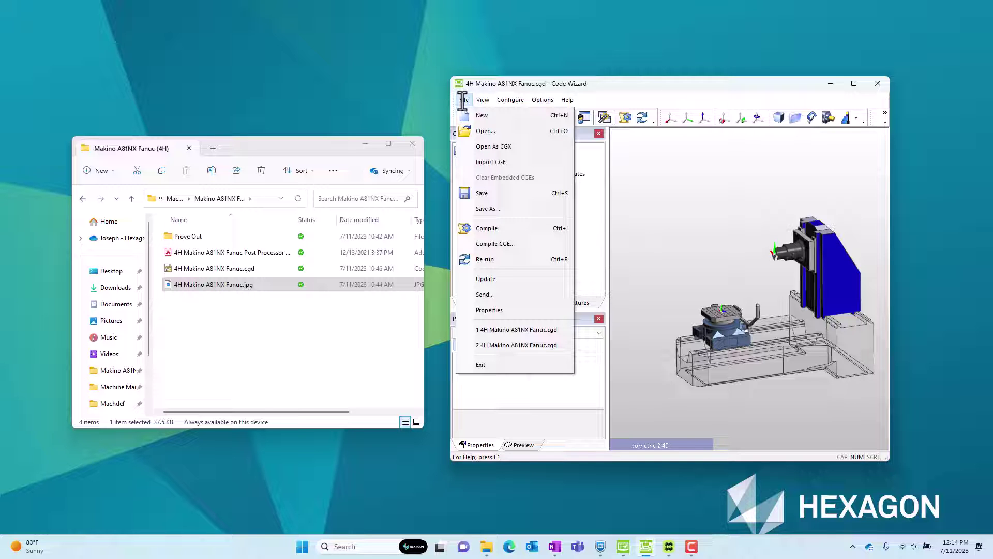
click(477, 229)
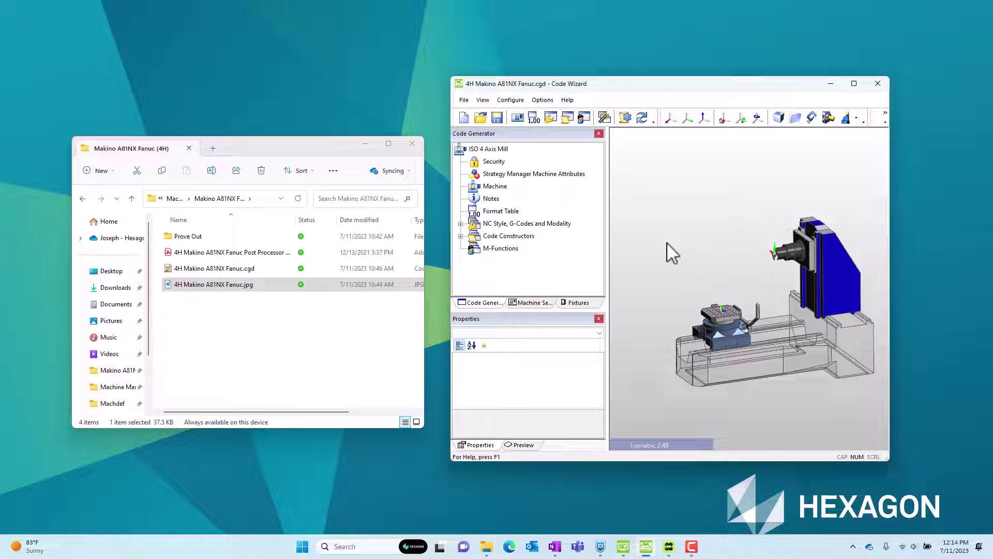
click(831, 84)
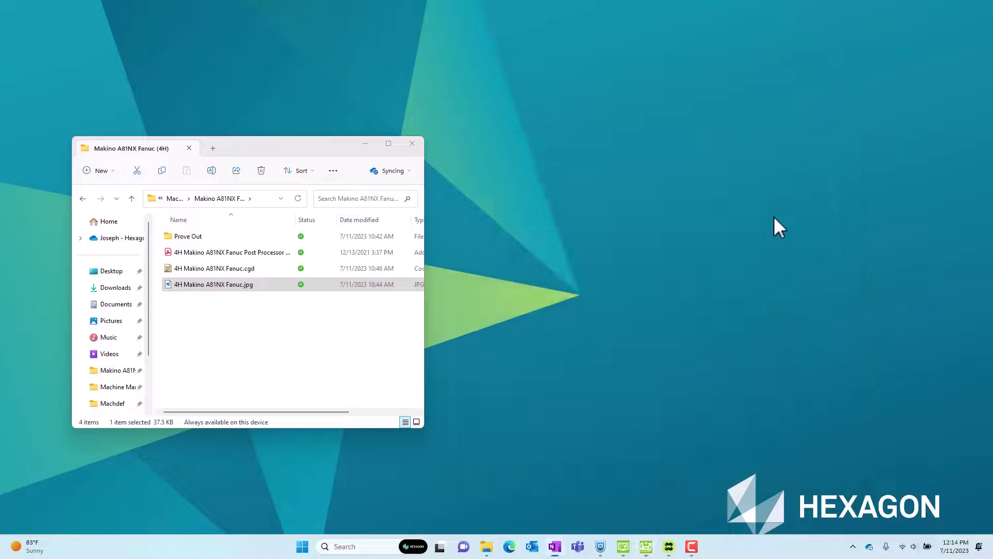
click(669, 547)
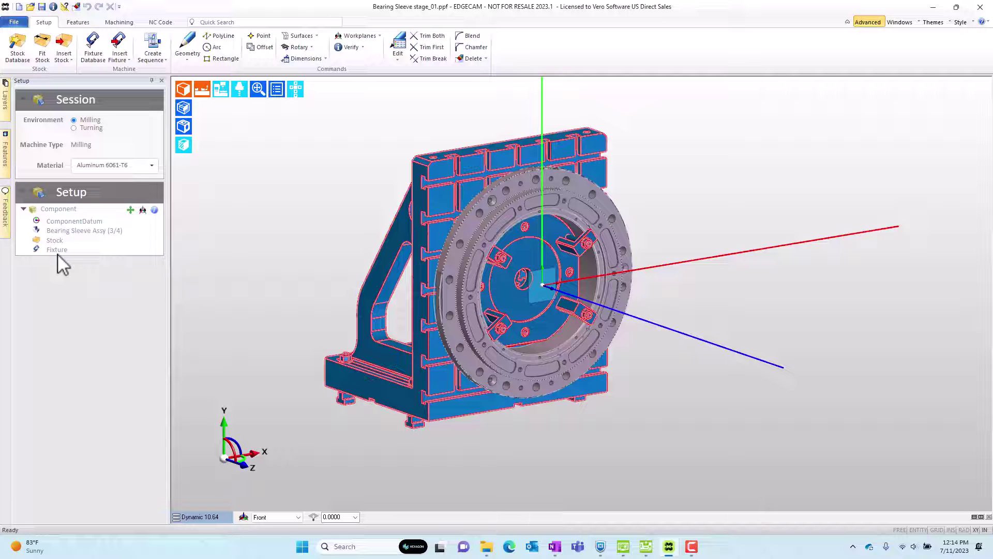
click(153, 46)
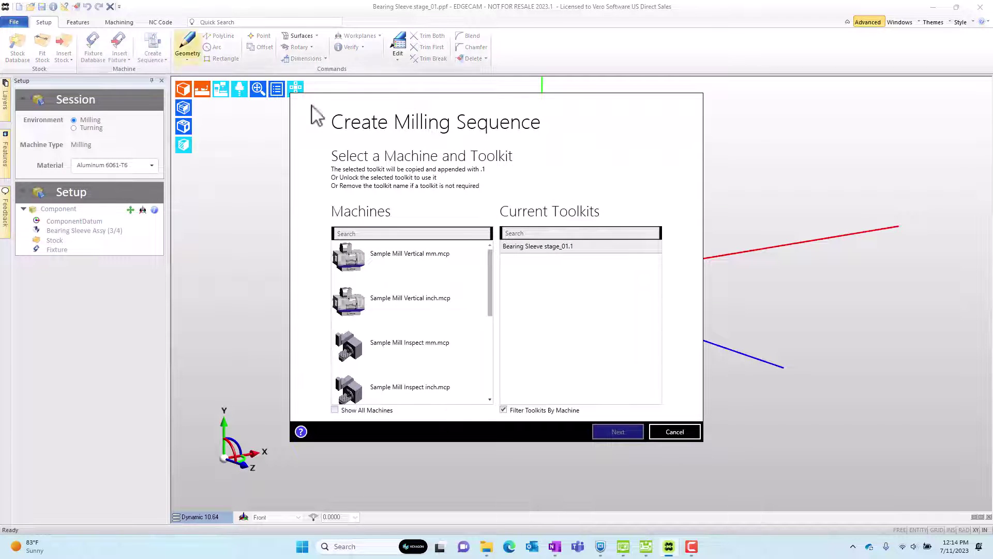
drag(495, 295, 495, 409)
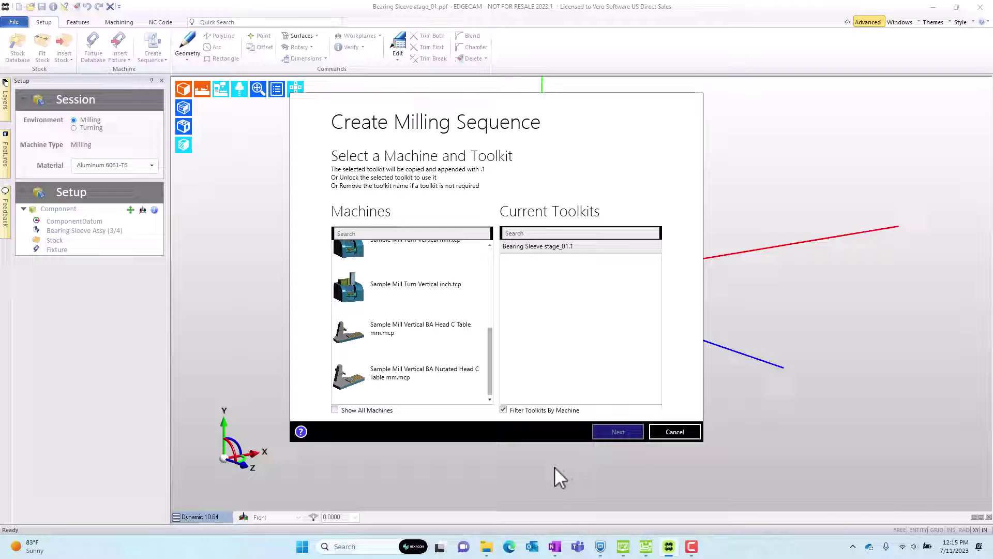
click(677, 434)
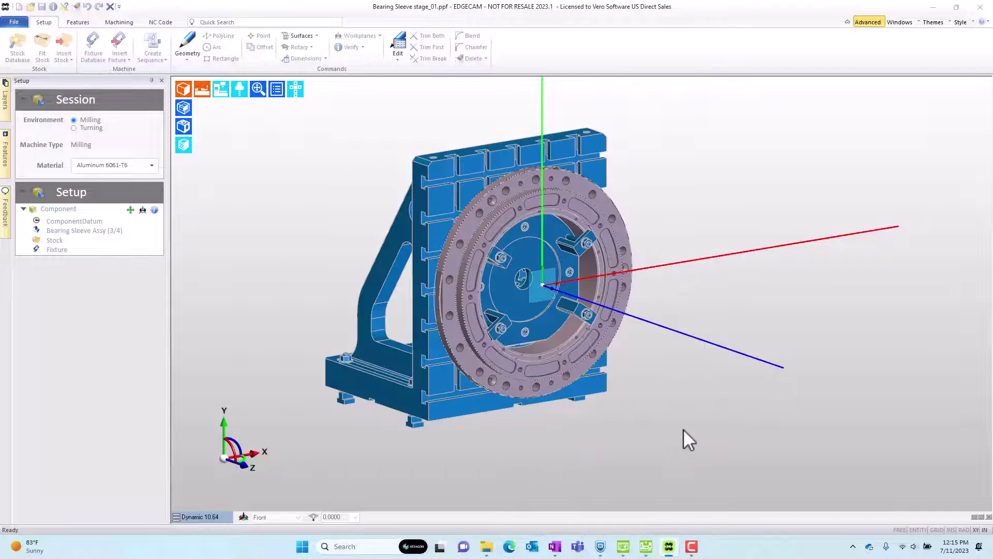
Launch Machine Manager from the EDGECAM 2023.1 start window's Managers list
click(933, 7)
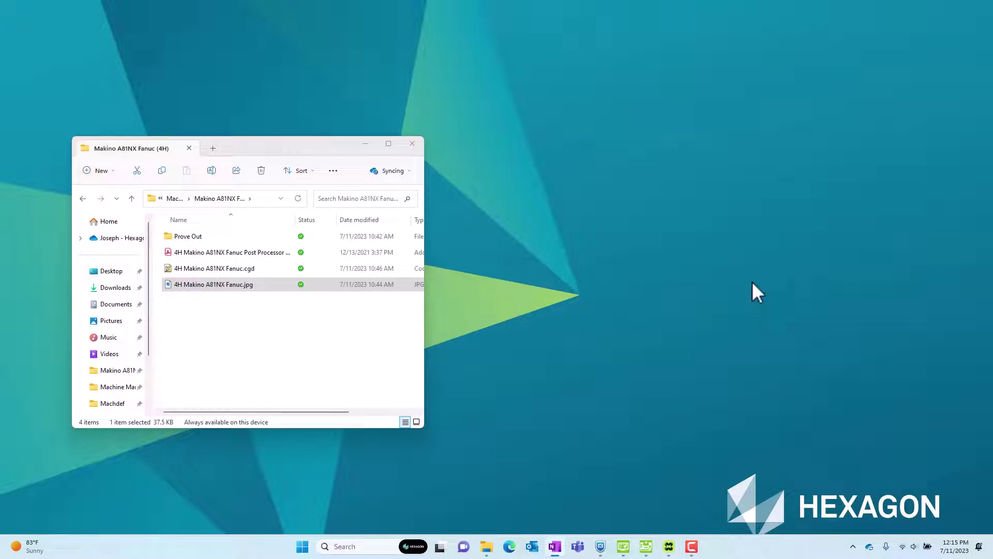
click(624, 546)
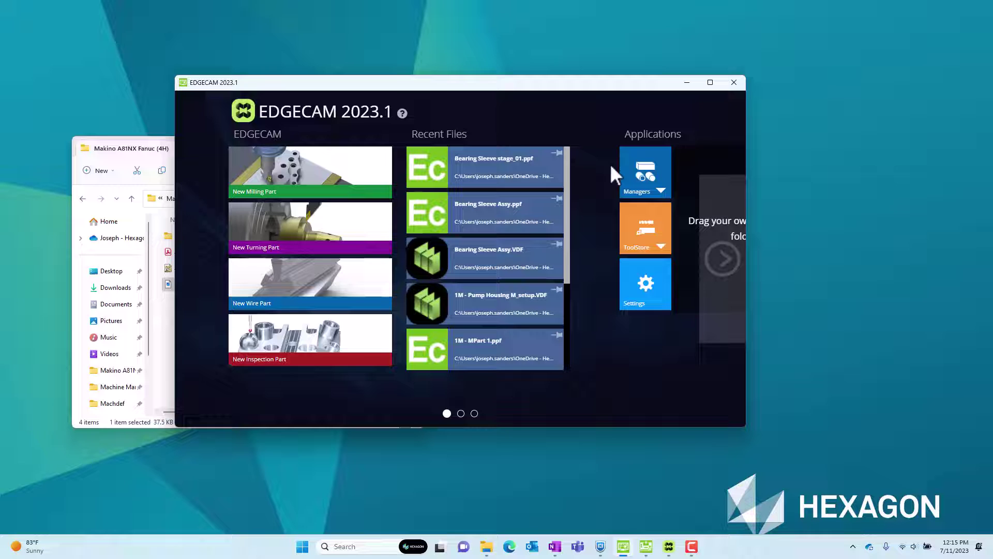
click(648, 170)
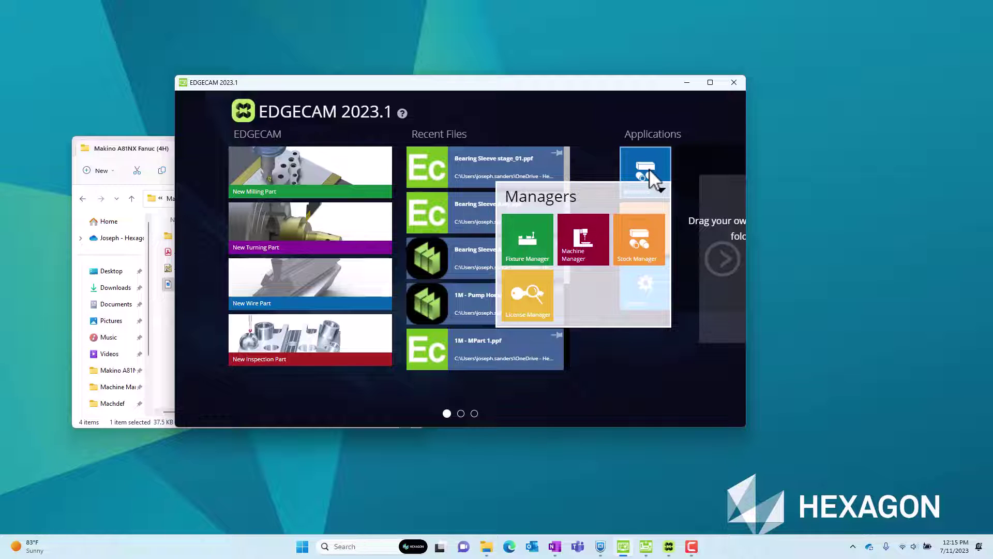
click(582, 242)
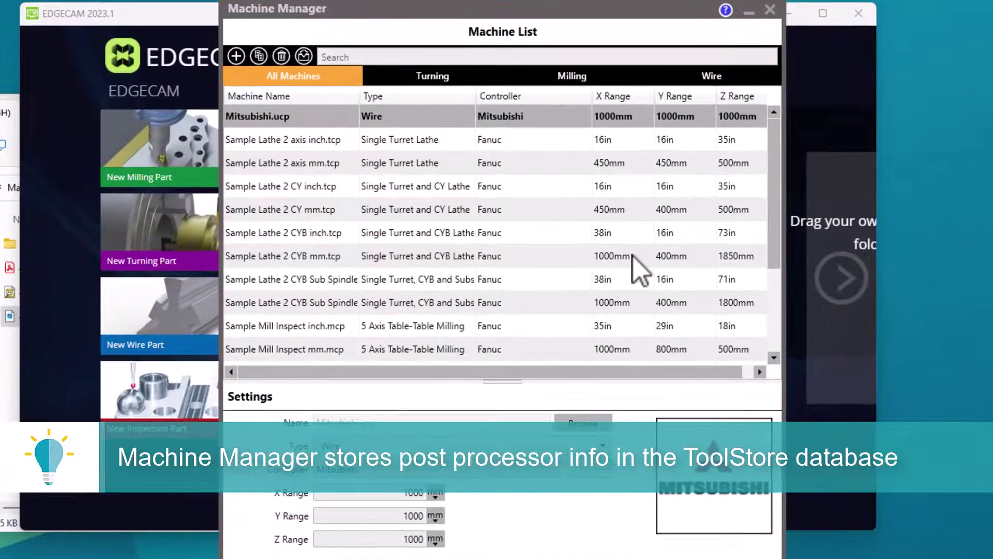
Browse the Turning, Milling and Wire machine lists, finishing on Milling
click(427, 78)
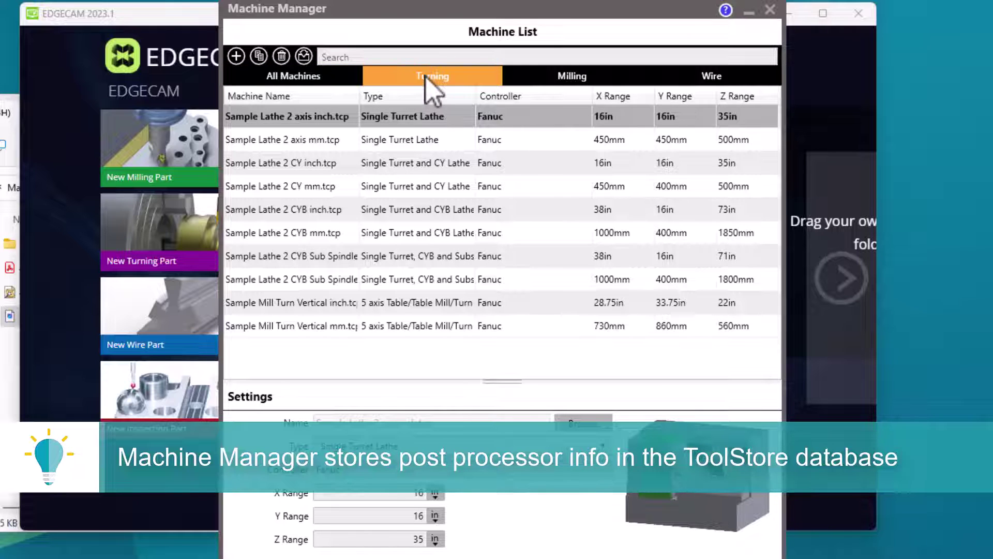
click(567, 75)
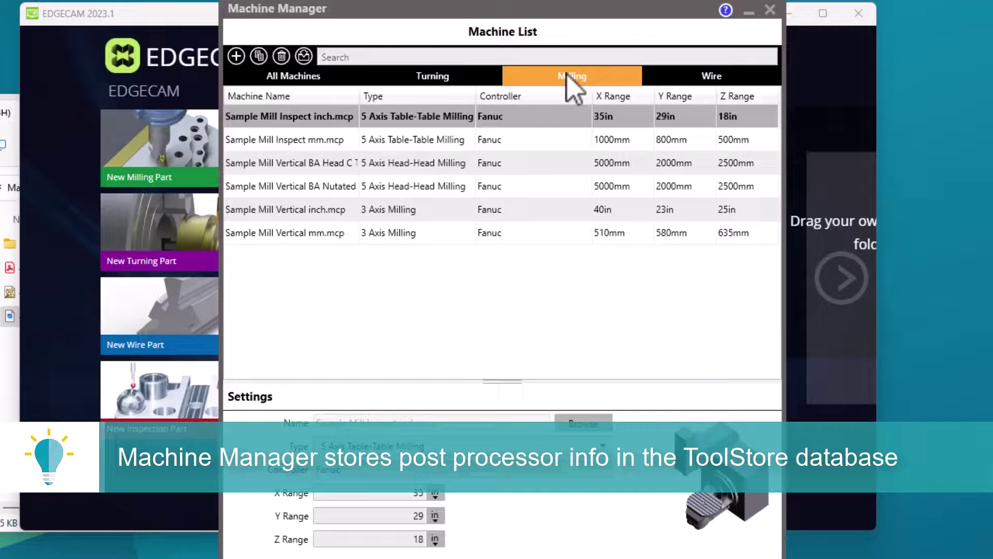
click(727, 77)
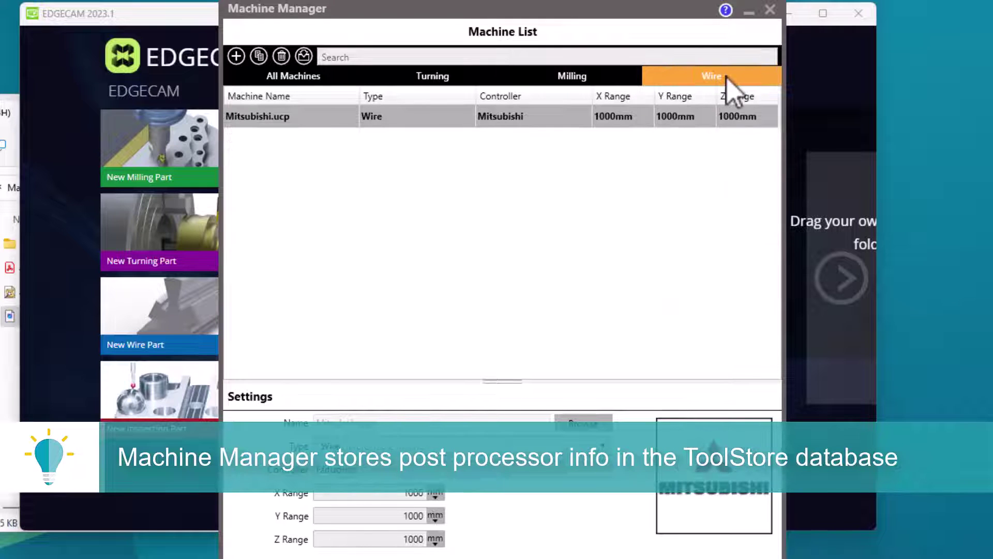
click(584, 78)
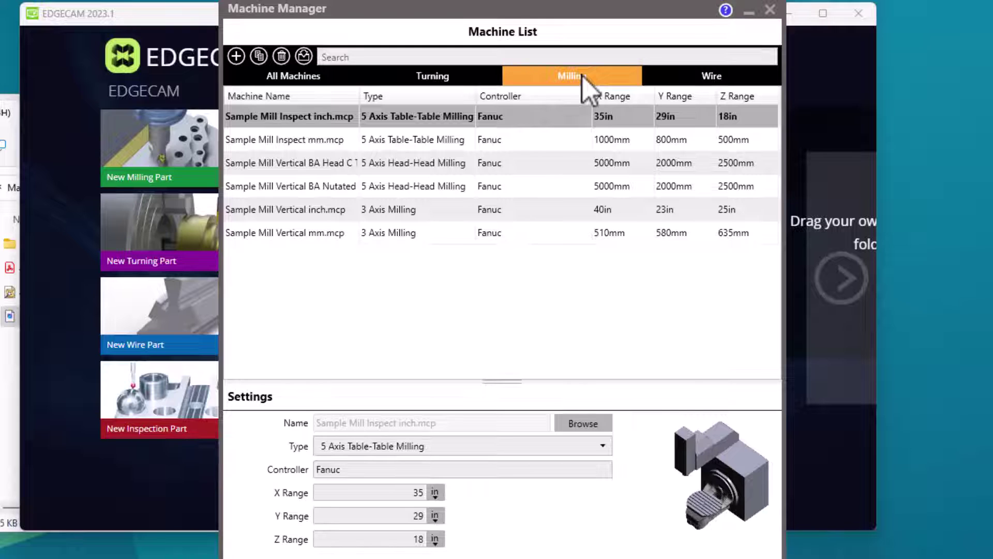
Add a new machine using the 4H Makino A81NX Fanuc.mcp post, typed as 4 Axis Milling
click(236, 57)
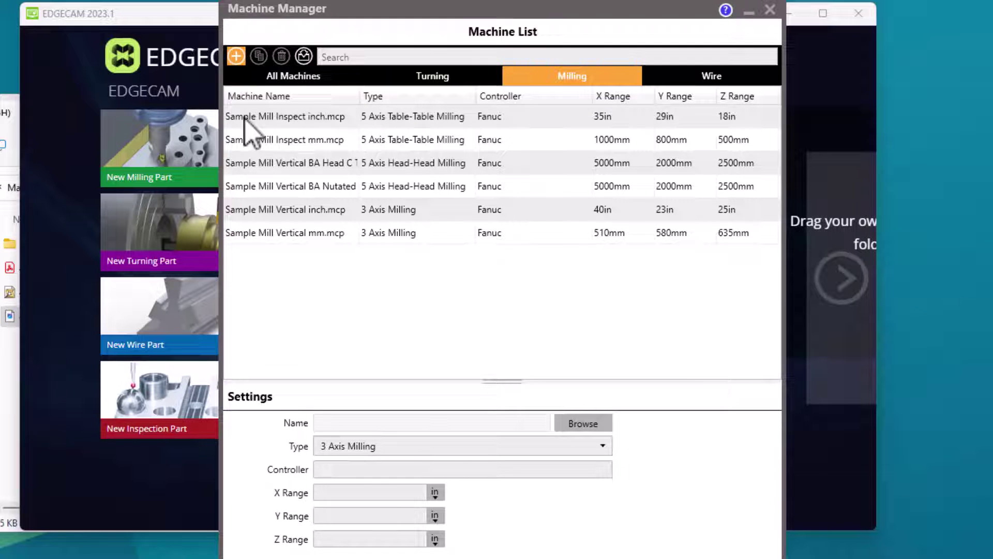
click(586, 424)
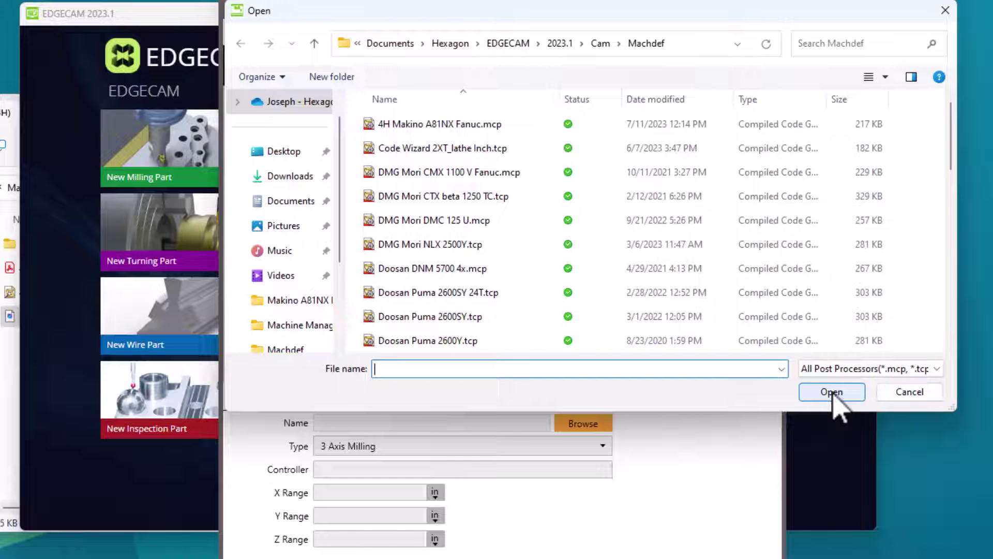
click(396, 125)
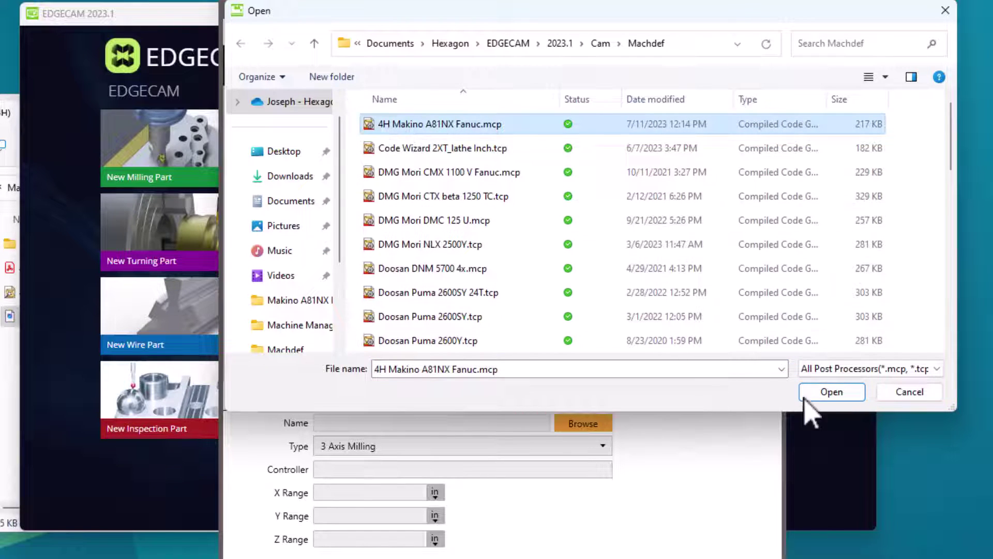
click(830, 396)
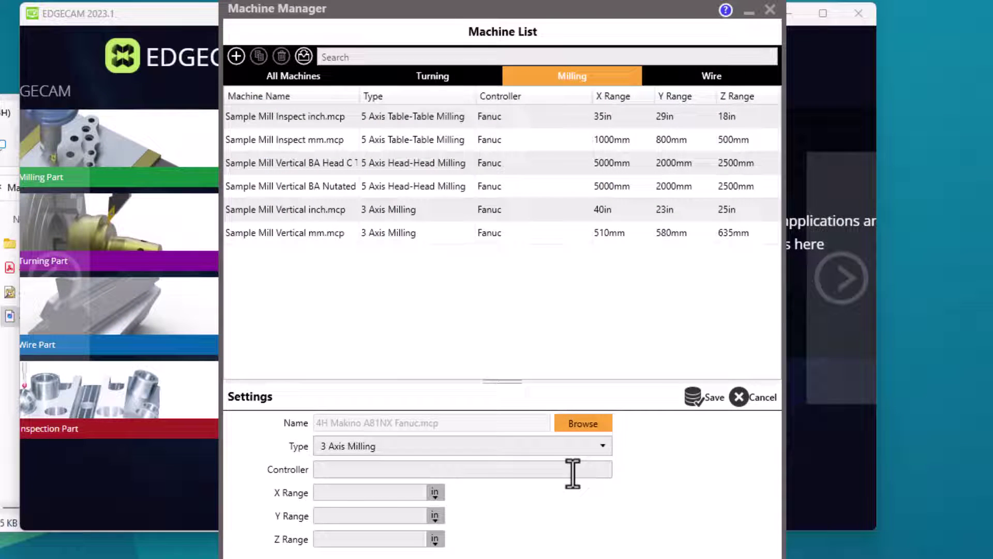
click(433, 448)
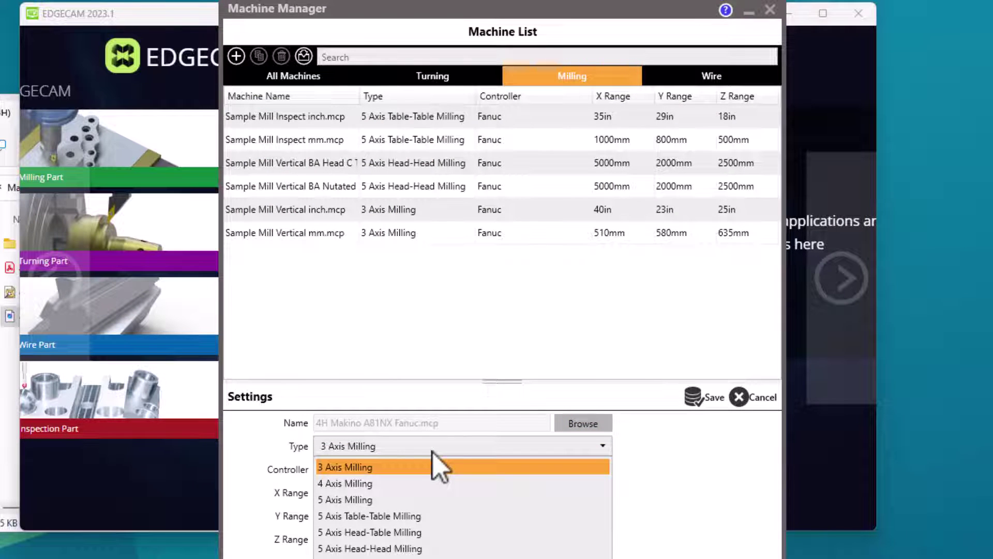
click(349, 486)
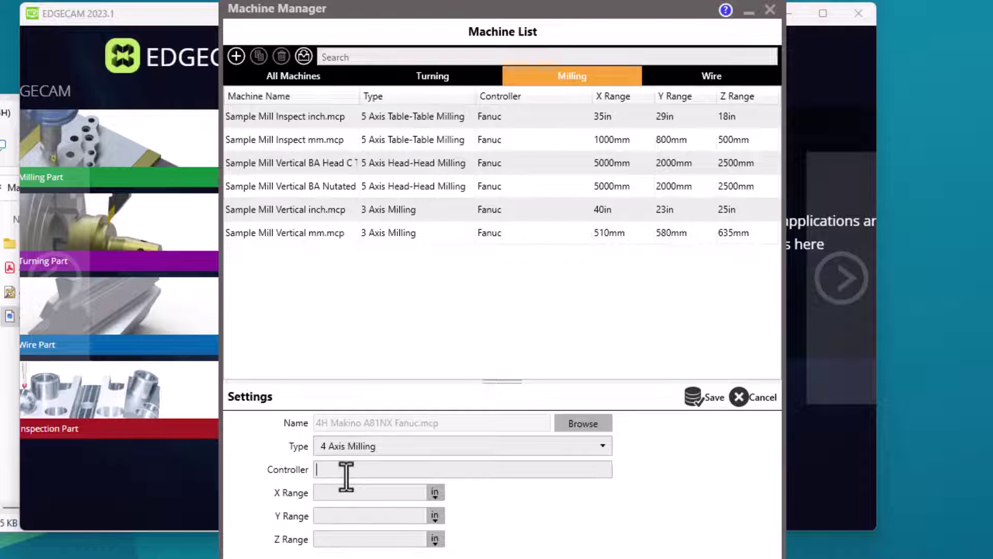
Set controller Fanuc and ranges X 34.5, Y 35.4, Z 40.2, then save the machine
text(Fanuc)
key(Tab)
key(shift+Tab)
text(34.5)
key(Tab)
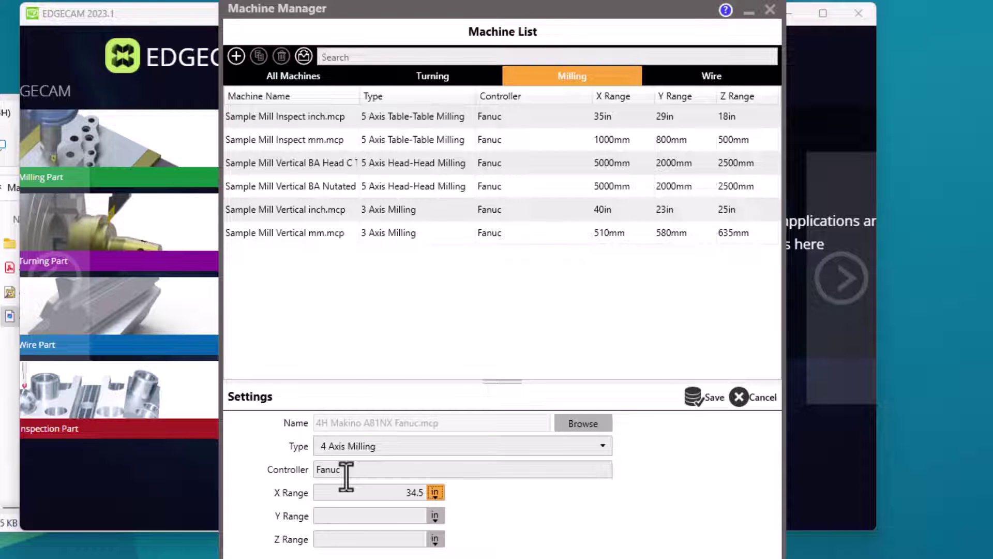
key(Tab)
text(35.4)
key(Tab)
key(Tab)
text(40.2)
click(700, 397)
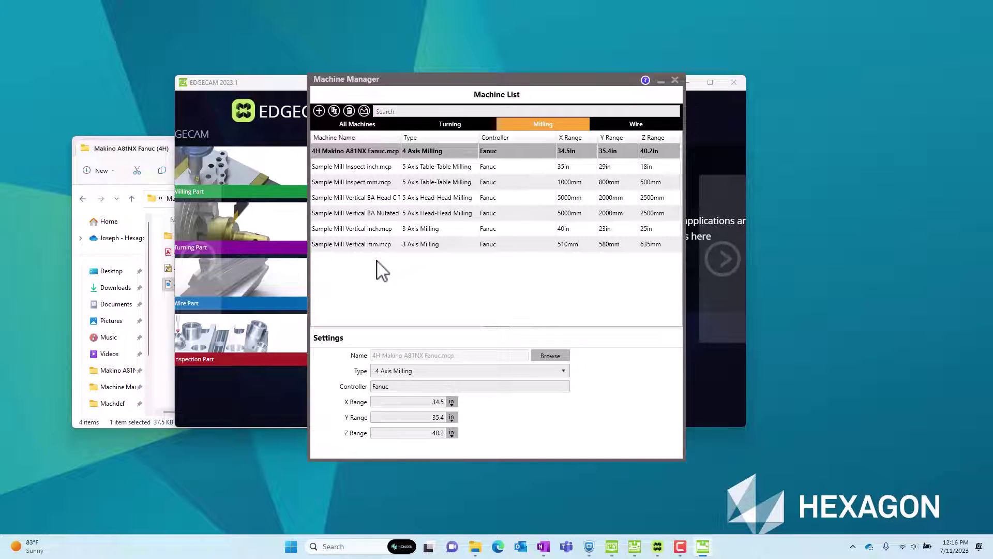
In the Bearing Sleeve session, start a milling sequence and scroll through its machine list
click(656, 548)
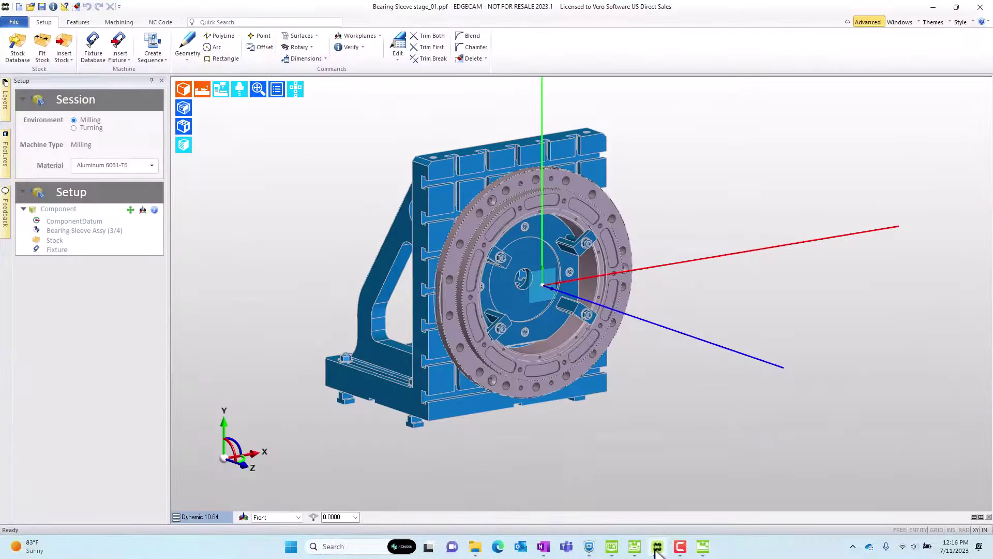
click(150, 41)
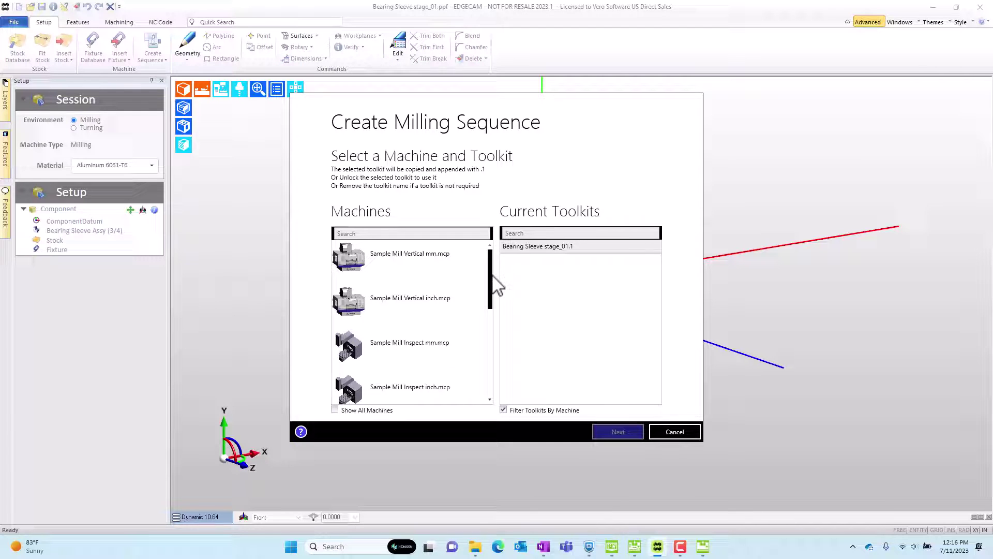
scroll(494, 283, down, 3)
drag(493, 282, 501, 378)
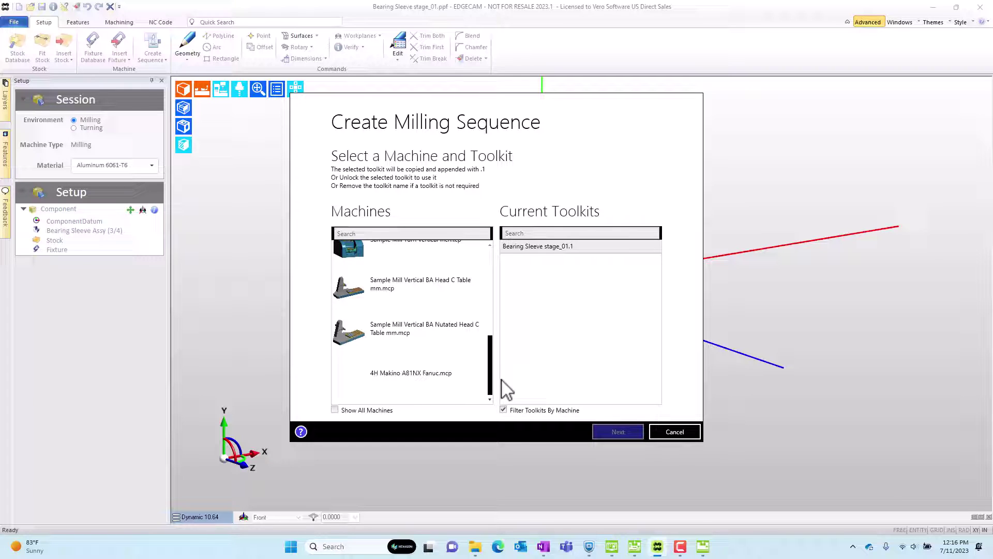
scroll(508, 357, up, 1)
scroll(508, 331, up, 5)
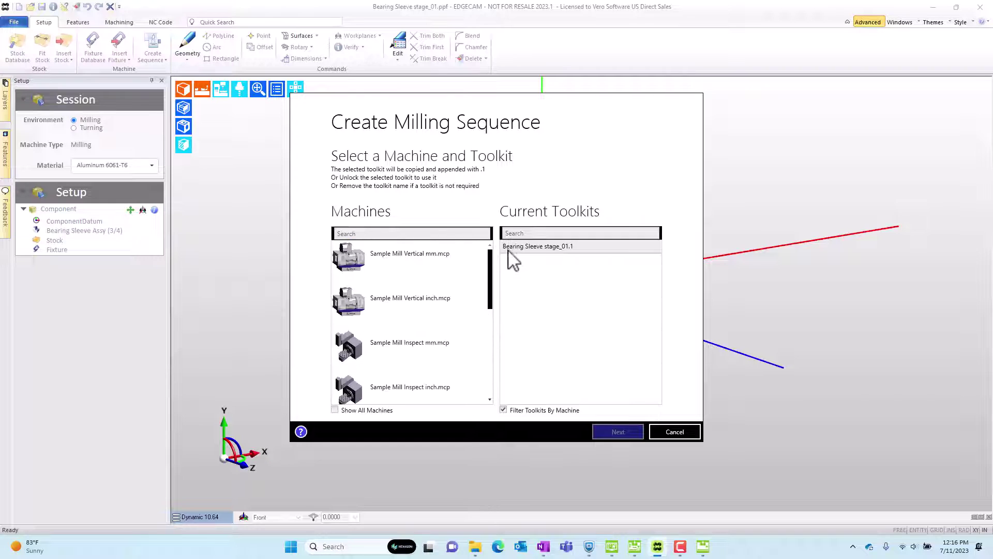
Filter the machines by '4H', clear the filter, and cancel the milling sequence
click(351, 233)
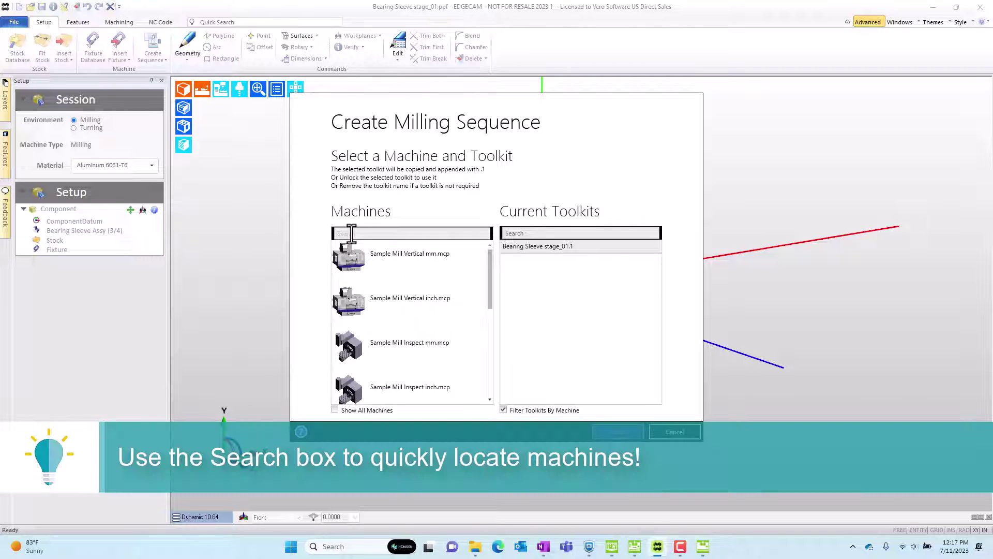
text(4H)
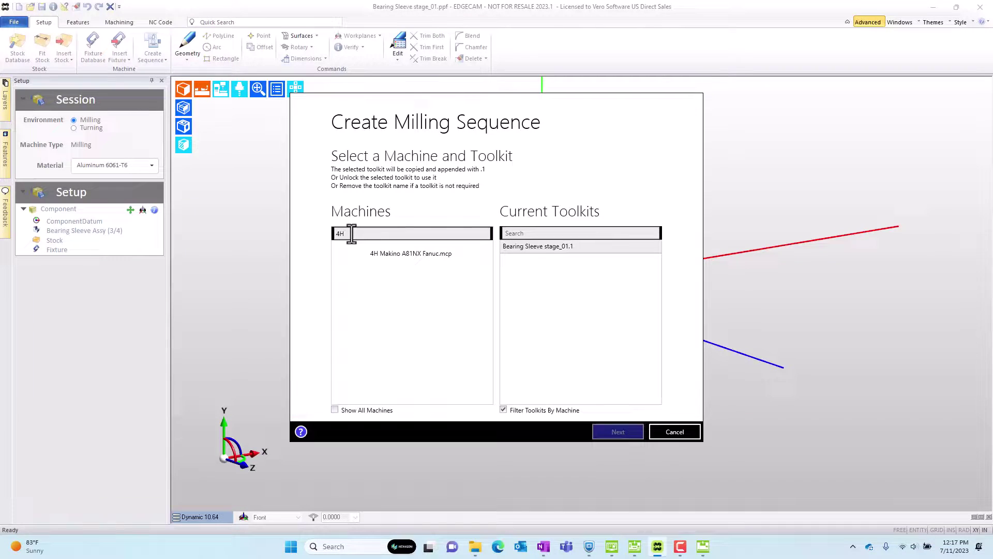
double_click(340, 234)
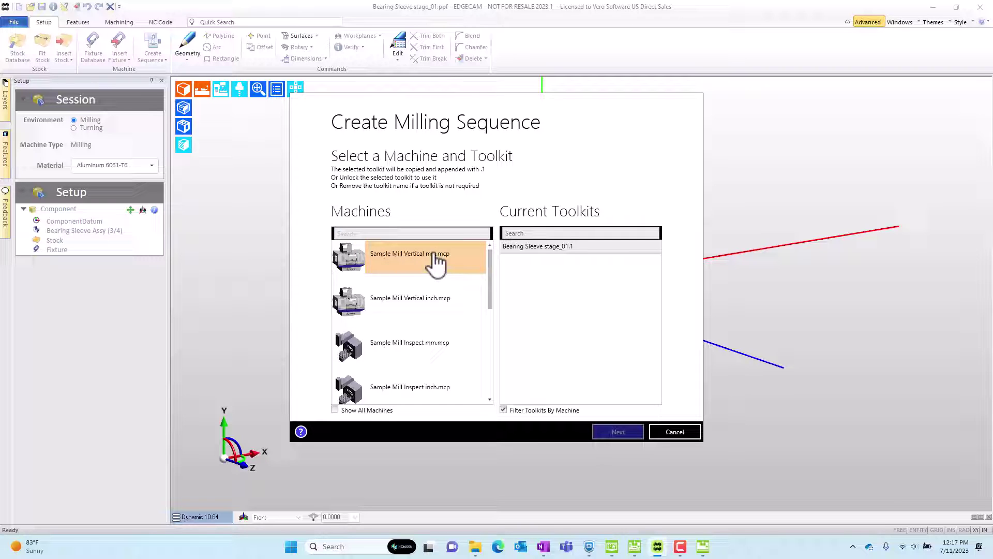
drag(496, 282, 497, 385)
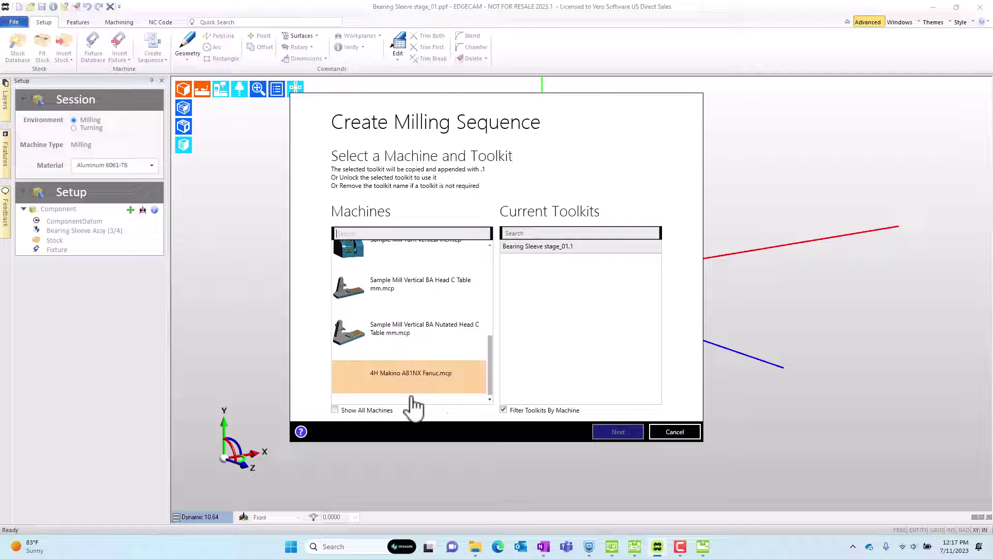
click(667, 434)
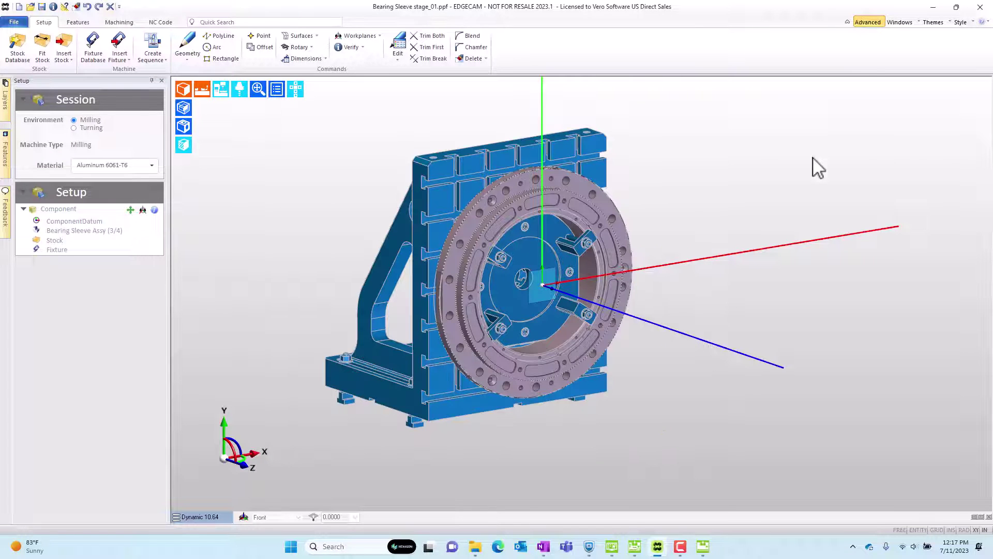
Bring the Makino A81NX Fanuc (4H) folder window in front of Machine Manager
click(934, 7)
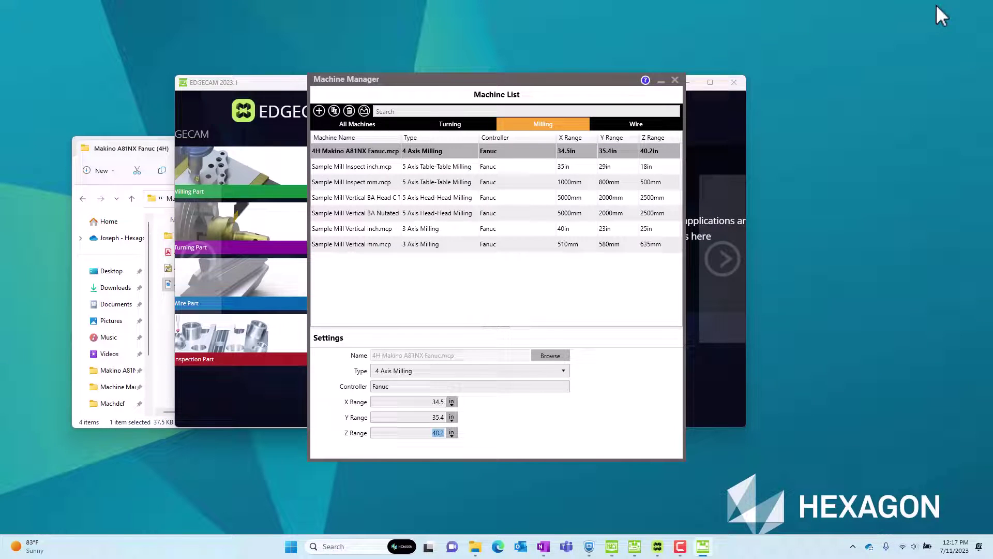
click(122, 146)
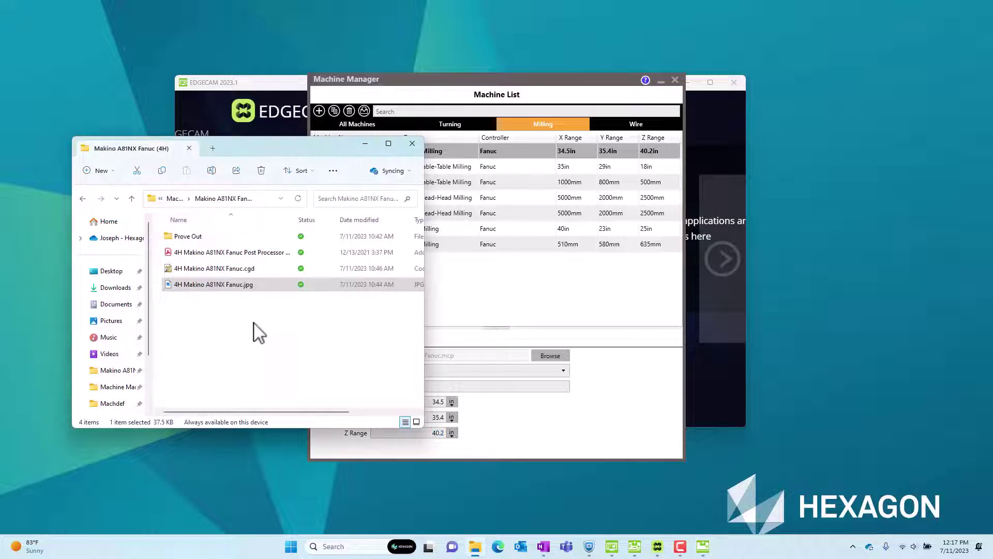
click(243, 372)
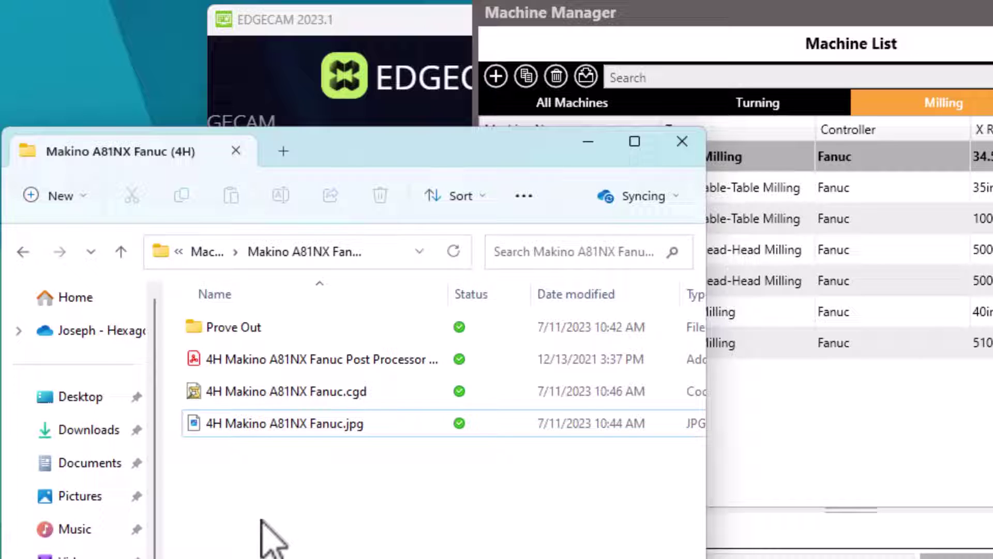
Go over the .cgd post, Prove Out folder and post PDF, ending on the .jpg image
click(327, 391)
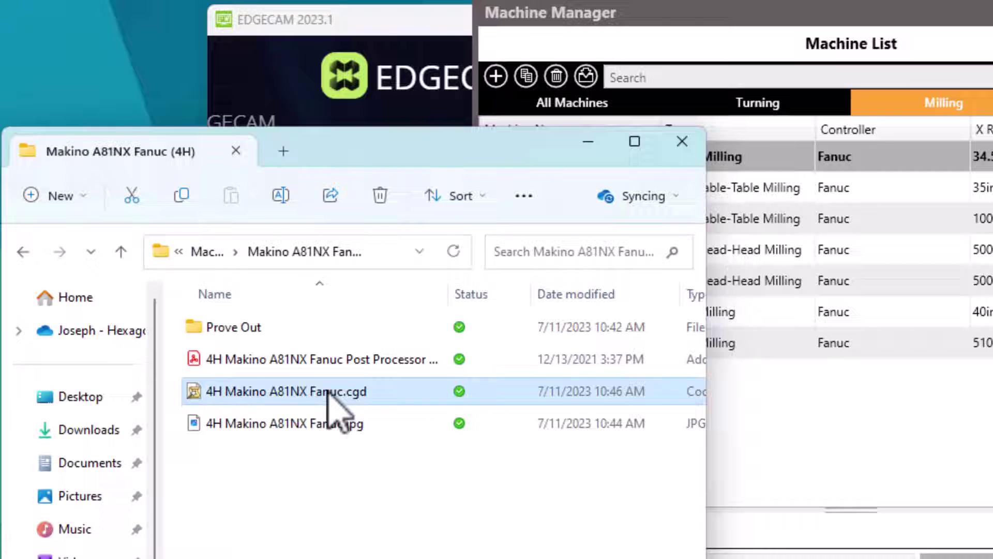
click(239, 327)
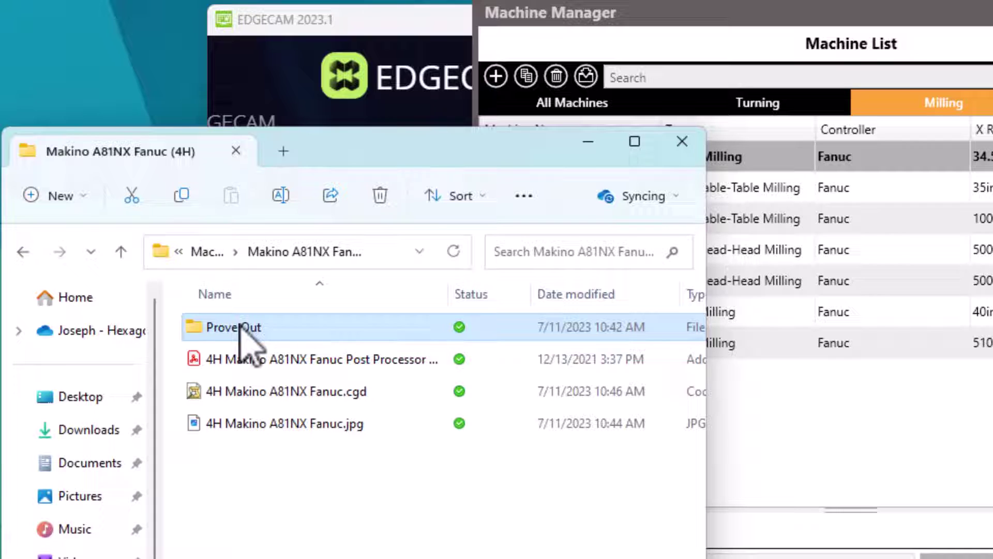
click(267, 362)
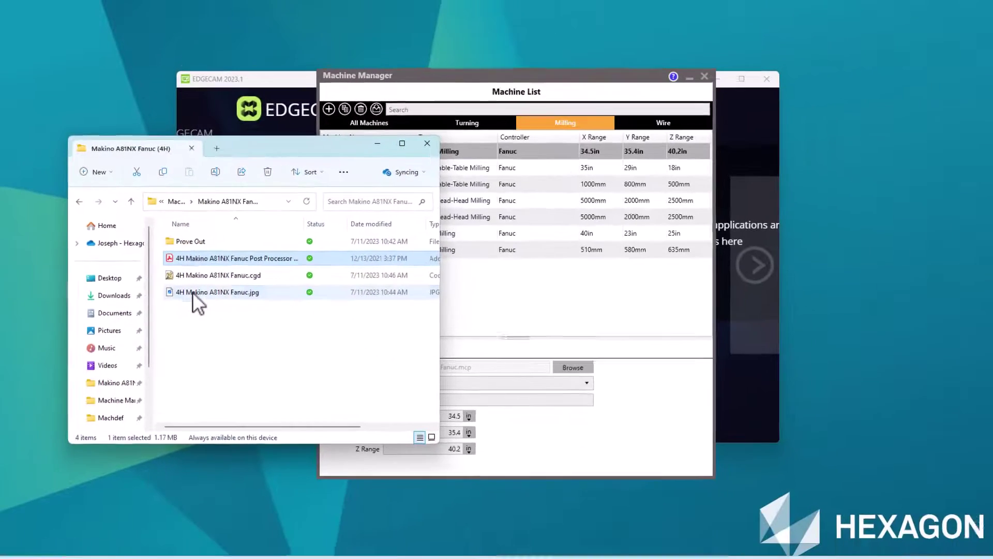
click(237, 422)
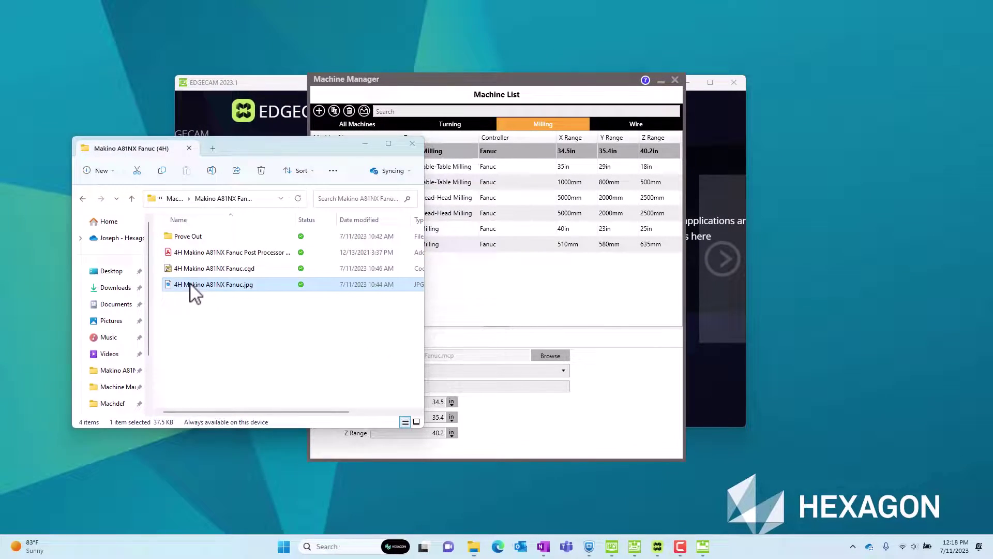
Preview 4H Makino A81NX Fanuc.jpg in Photos, then copy the image file
double_click(190, 284)
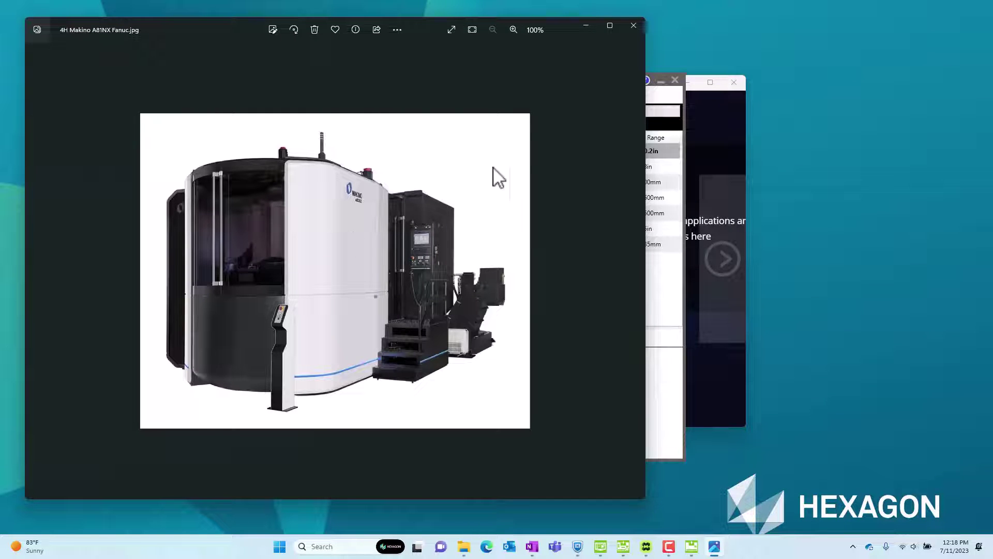
click(633, 25)
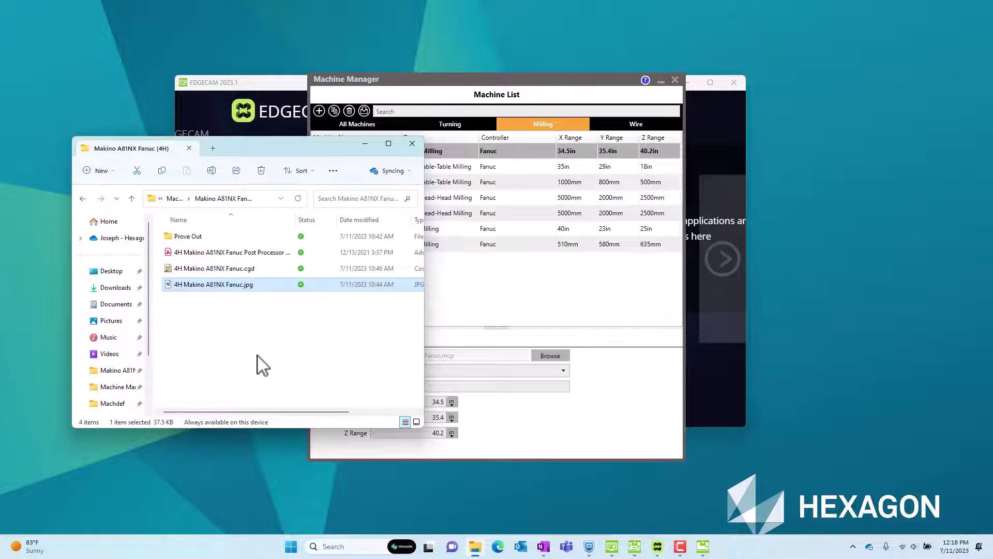
right_click(234, 286)
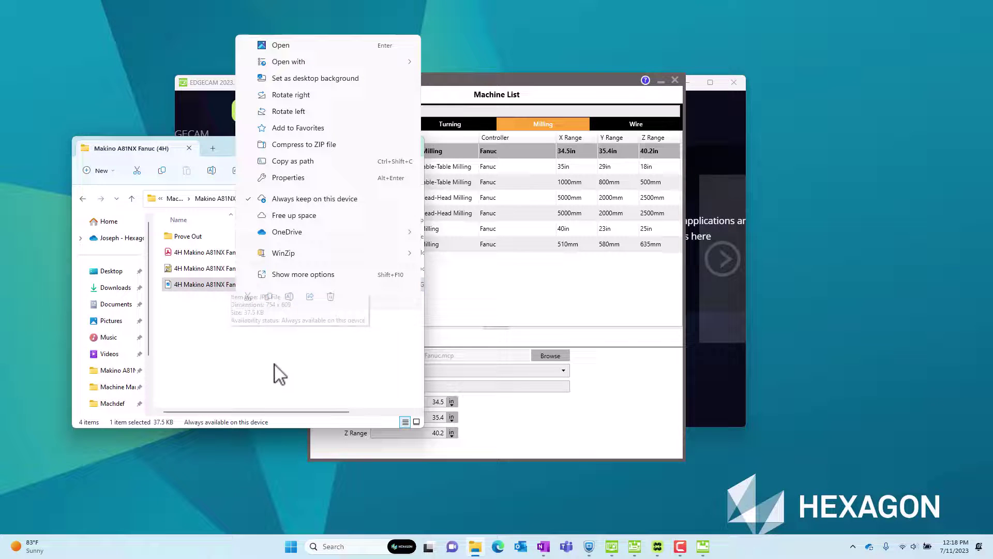
click(268, 296)
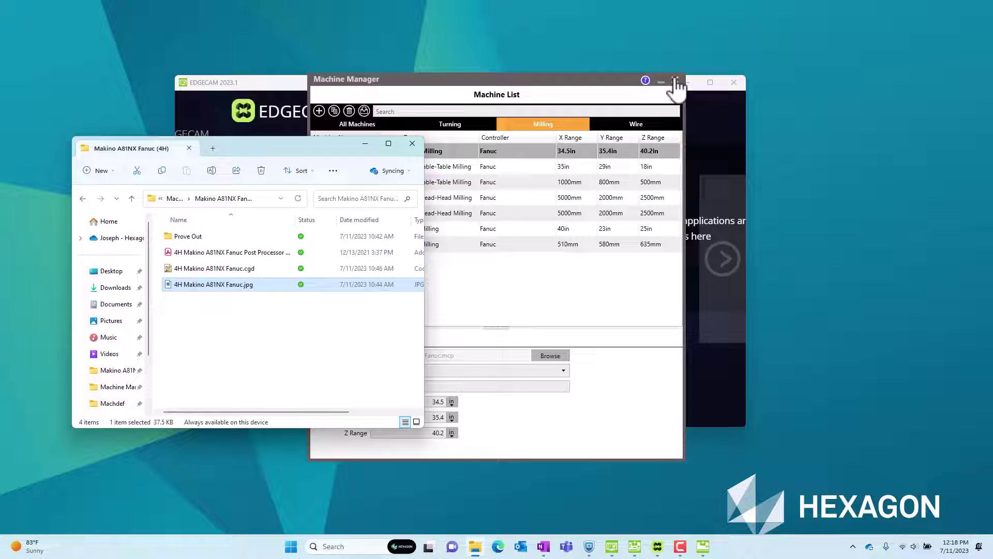
Close Machine Manager and open File Locations from EDGECAM's start window Settings
click(676, 81)
click(548, 101)
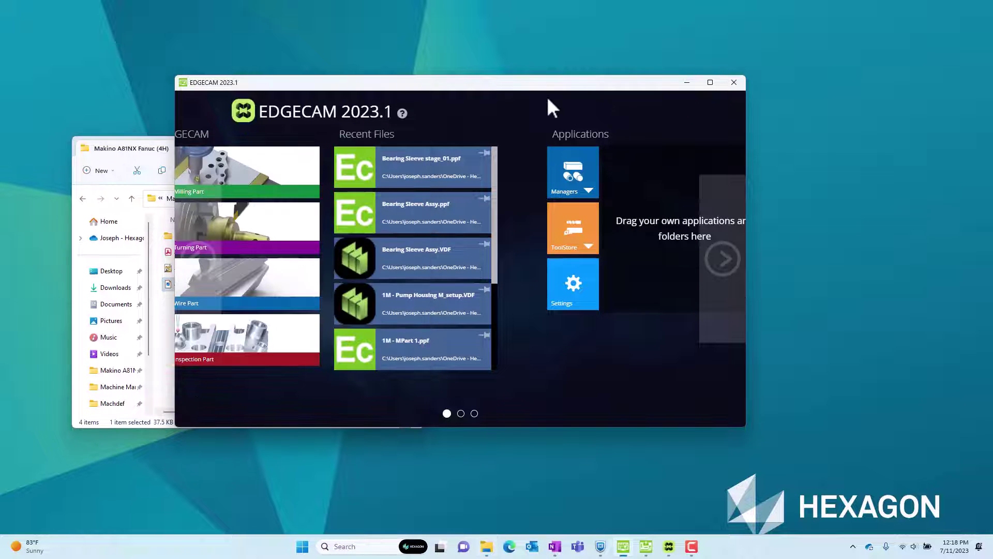
click(570, 293)
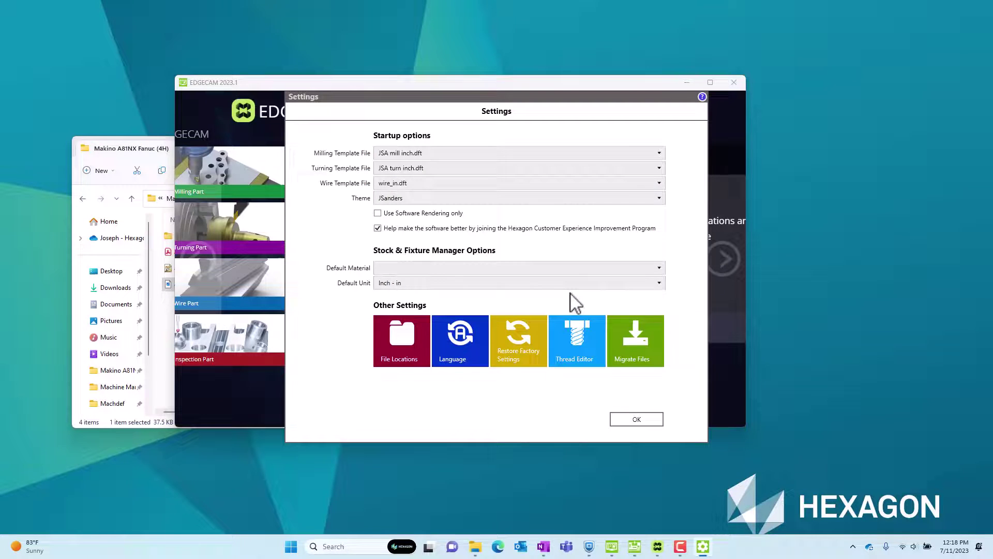
click(406, 339)
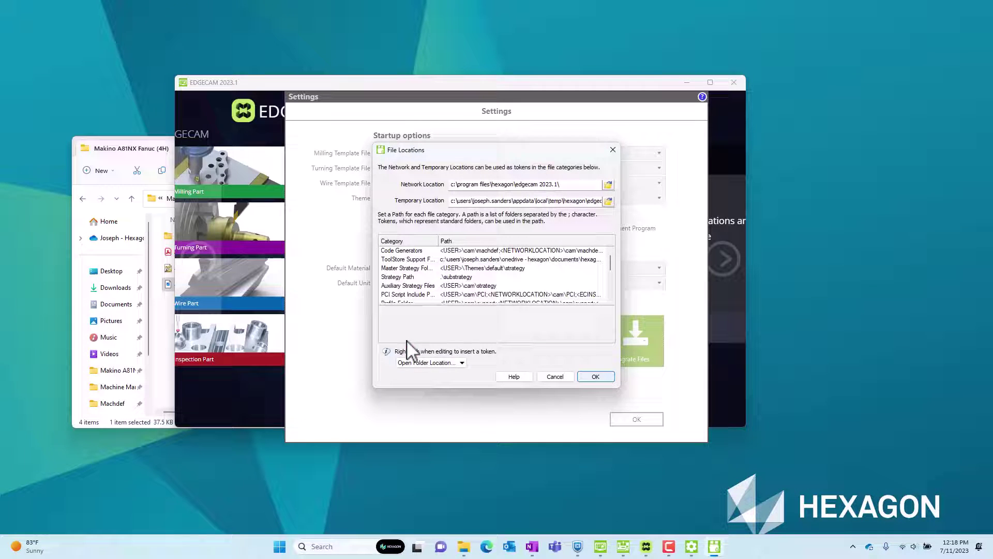
Paste 4H Makino A81NX Fanuc.jpg into the machdef Code Generators folder, then cancel File Locations
click(464, 251)
right_click(463, 252)
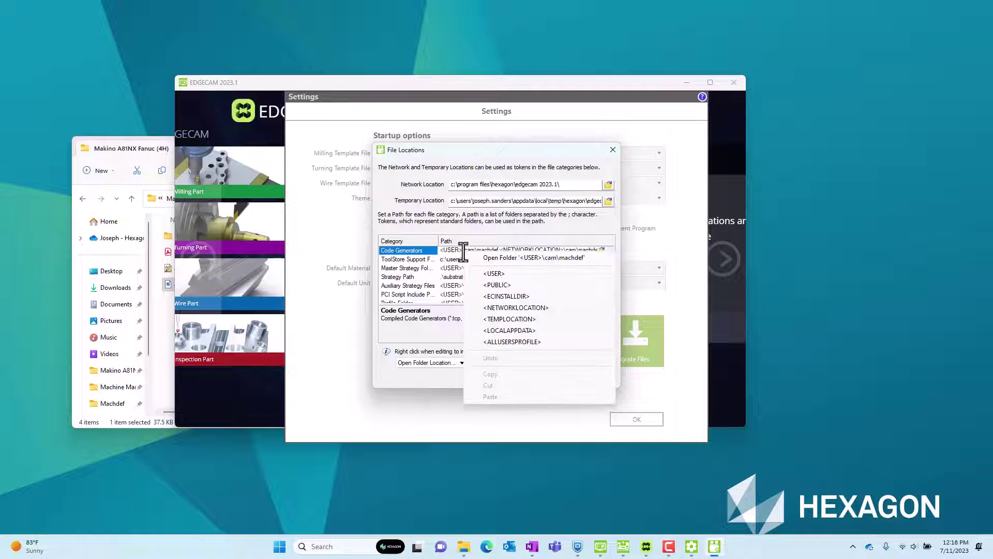
click(504, 258)
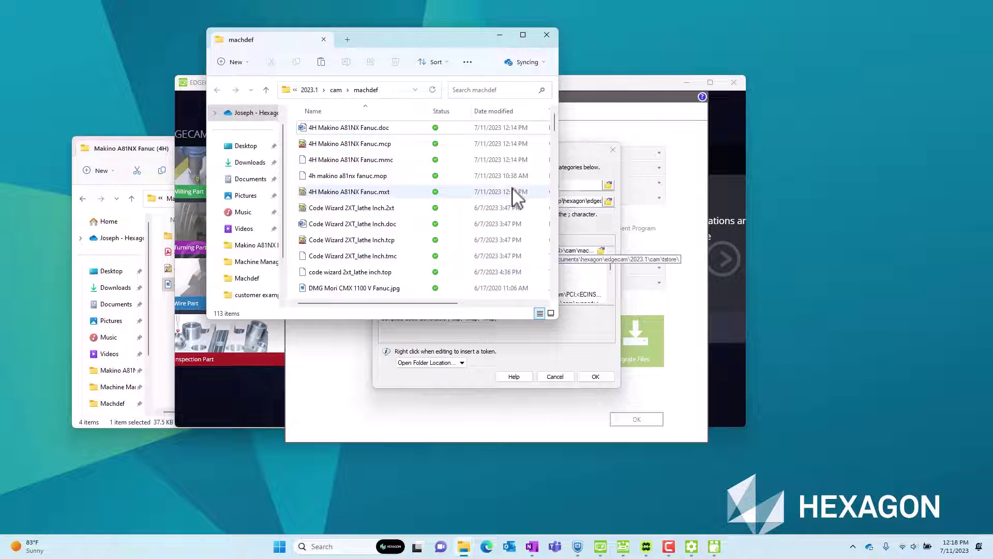
right_click(521, 176)
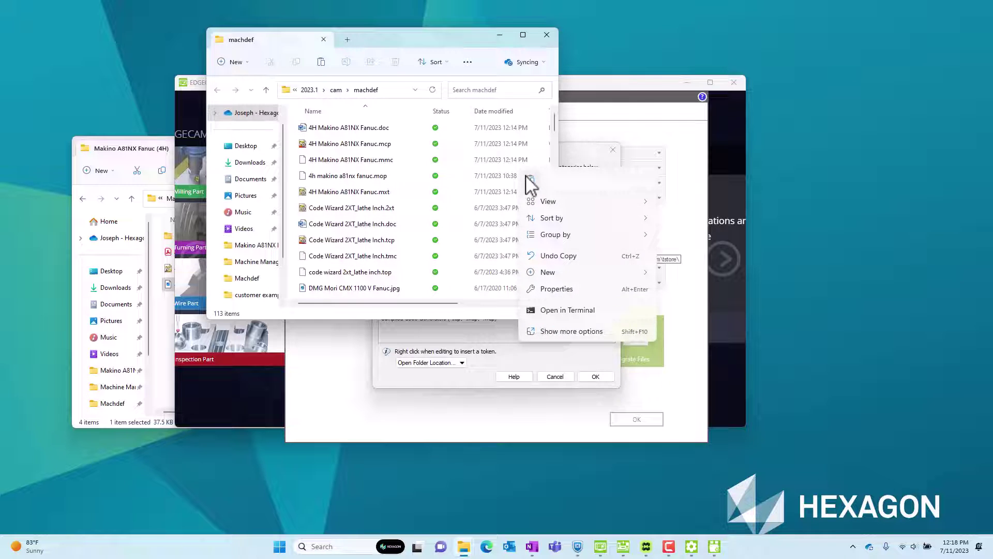
click(531, 178)
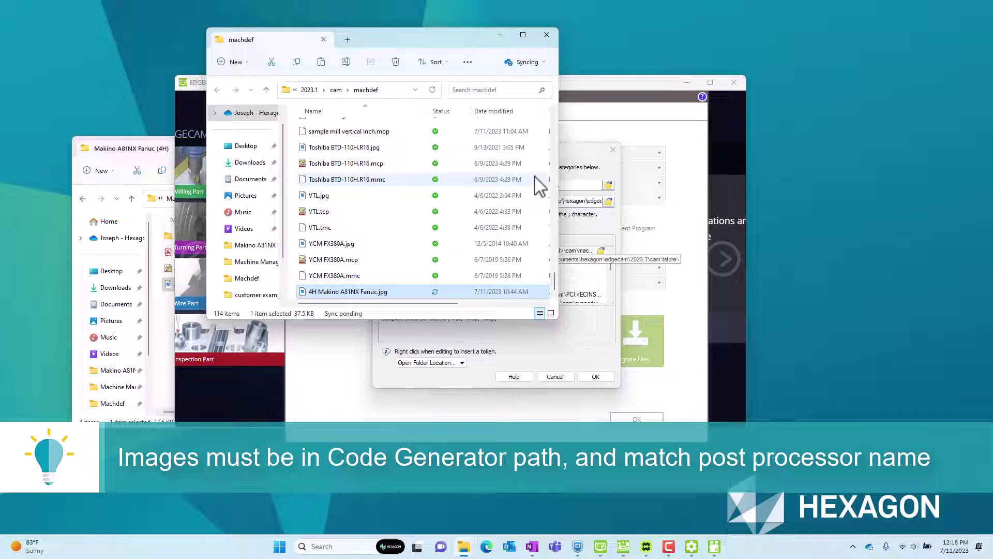
click(547, 35)
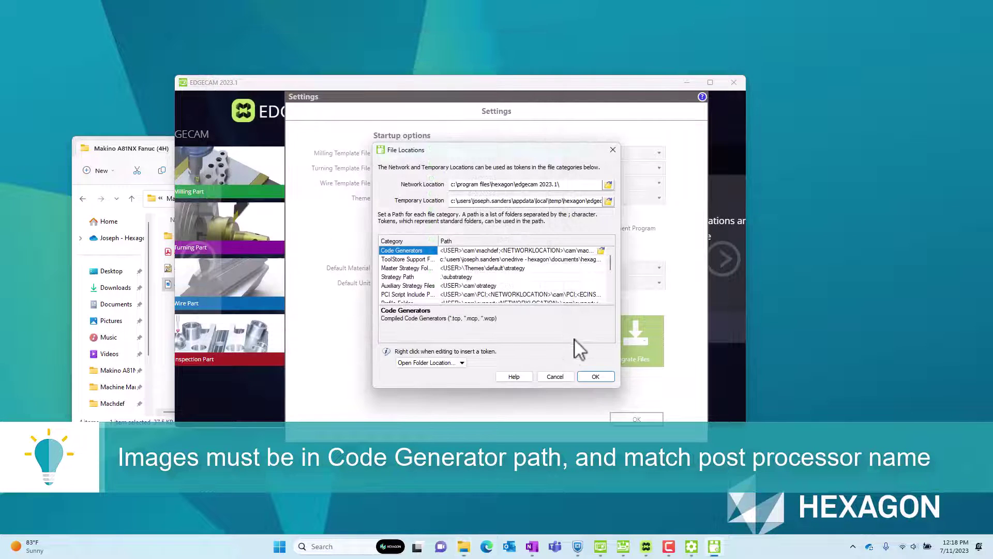
click(555, 376)
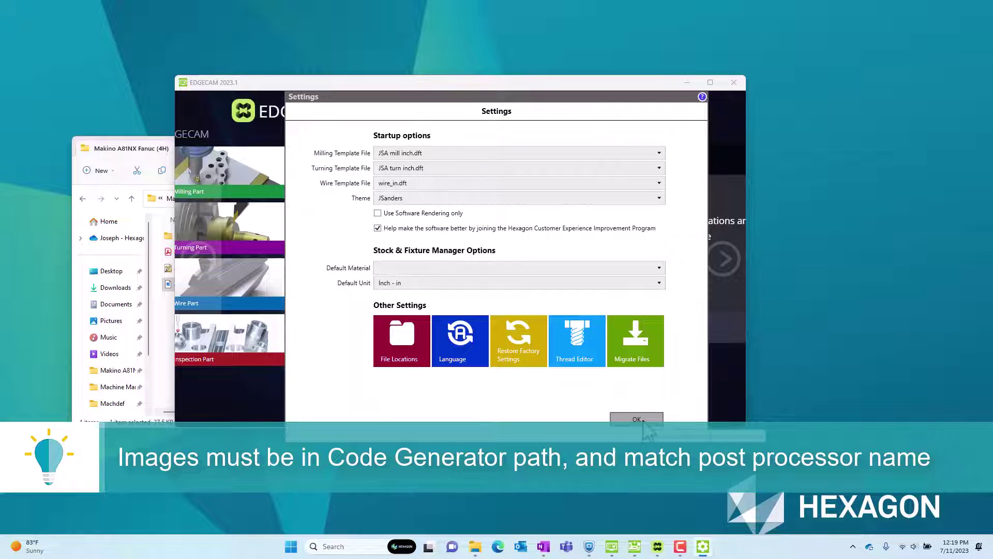
Check the Makino picture in Machine Manager's Milling list, then return to Bearing Sleeve stage_01
click(641, 419)
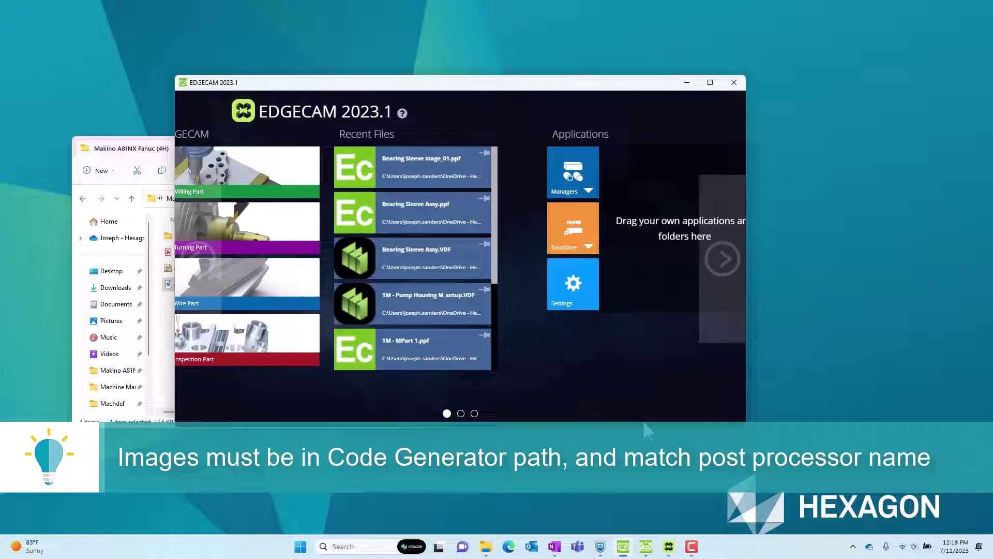
click(582, 168)
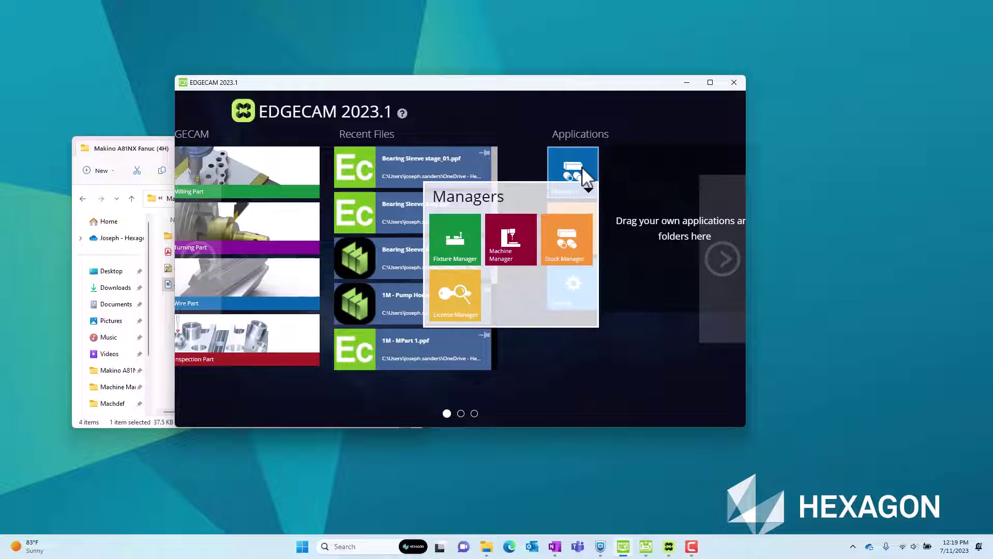
click(513, 247)
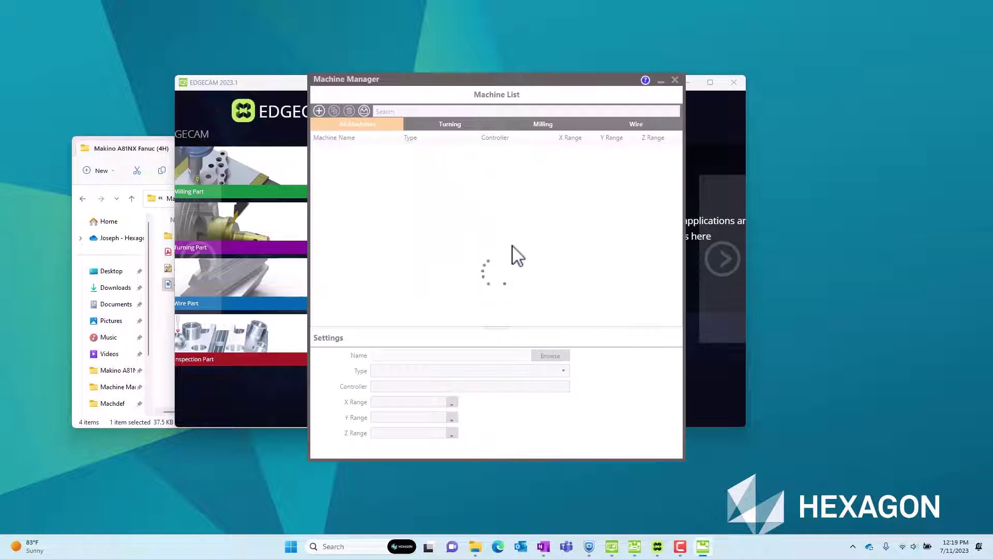
click(543, 127)
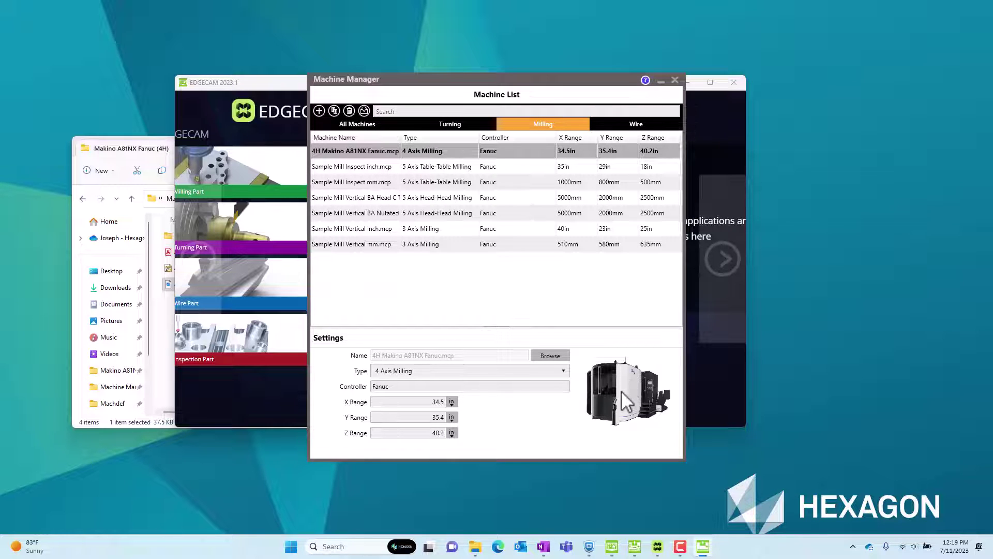
click(657, 546)
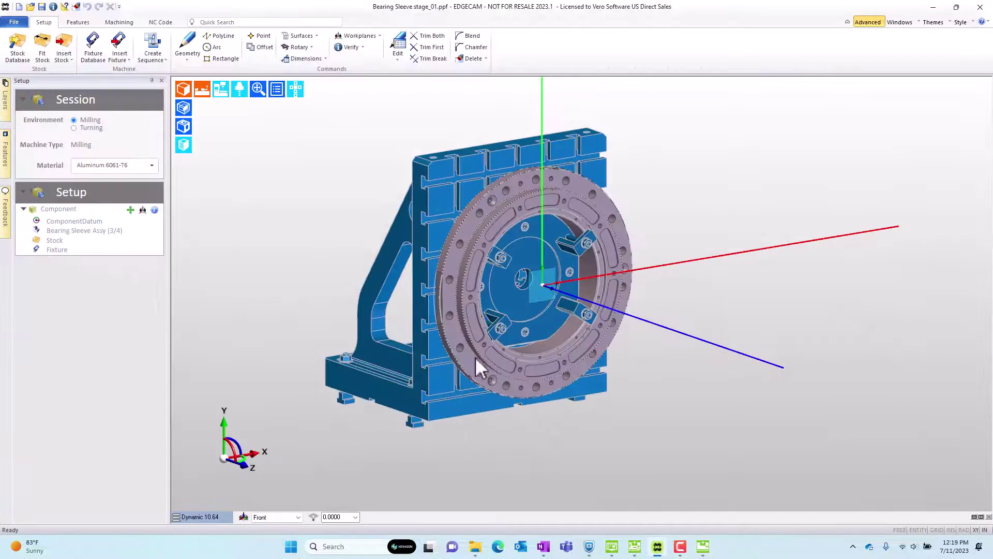
In a new milling sequence, search machines for '4H', then clear the search filter
click(151, 49)
click(370, 234)
text(4)
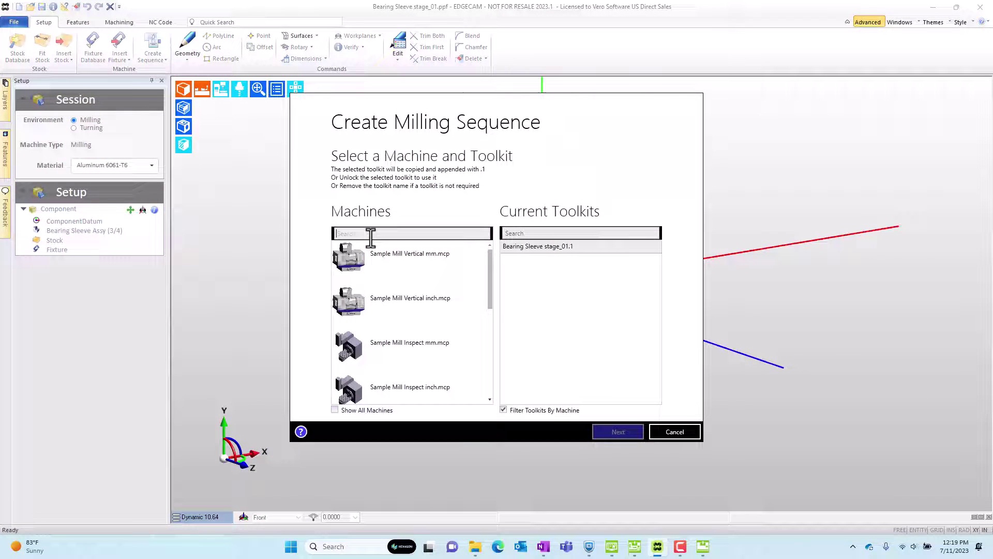
text(H)
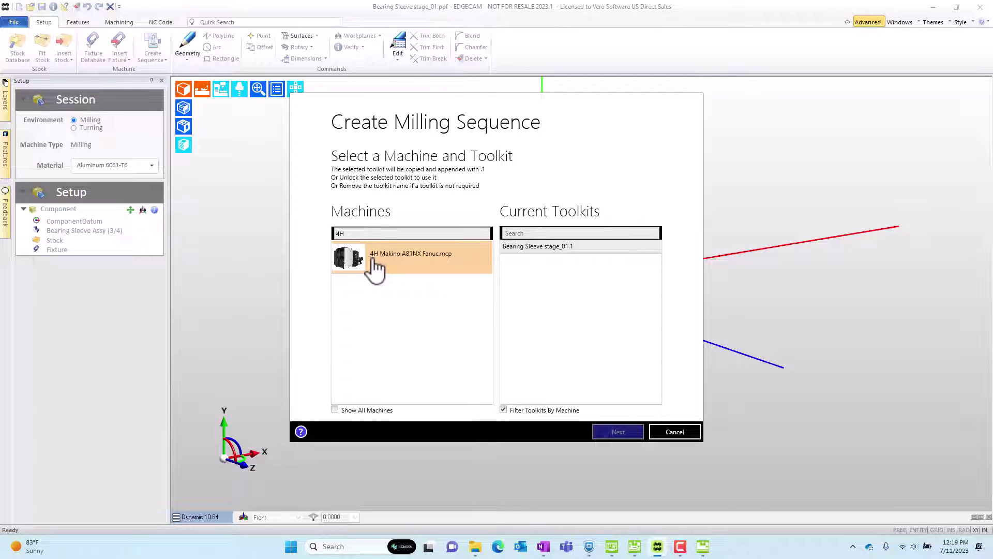
double_click(342, 233)
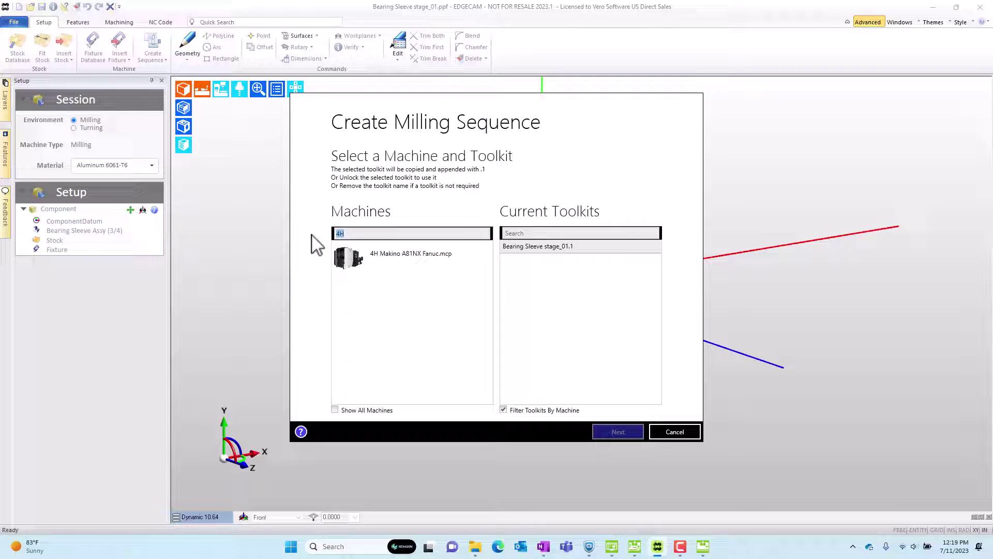
key(BackSpace)
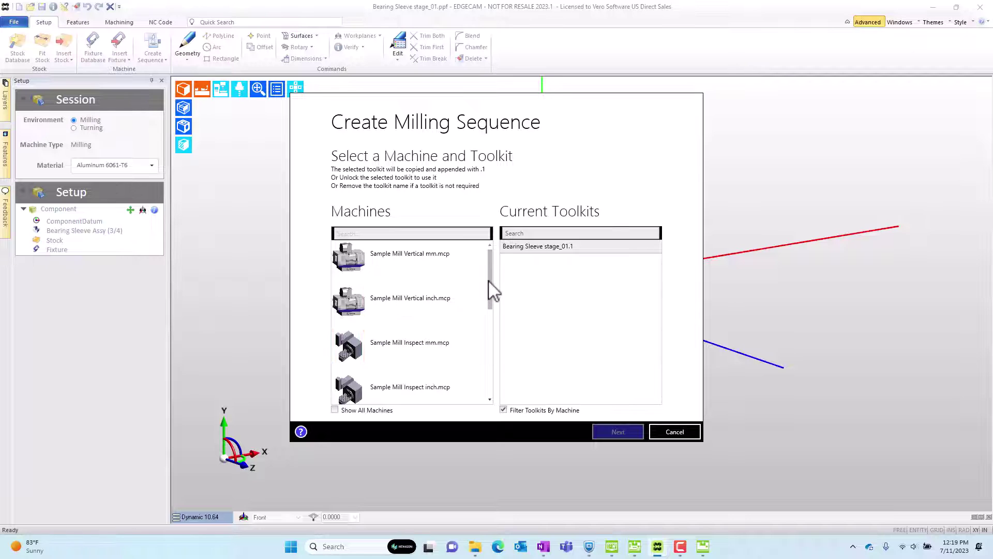
drag(494, 294, 496, 398)
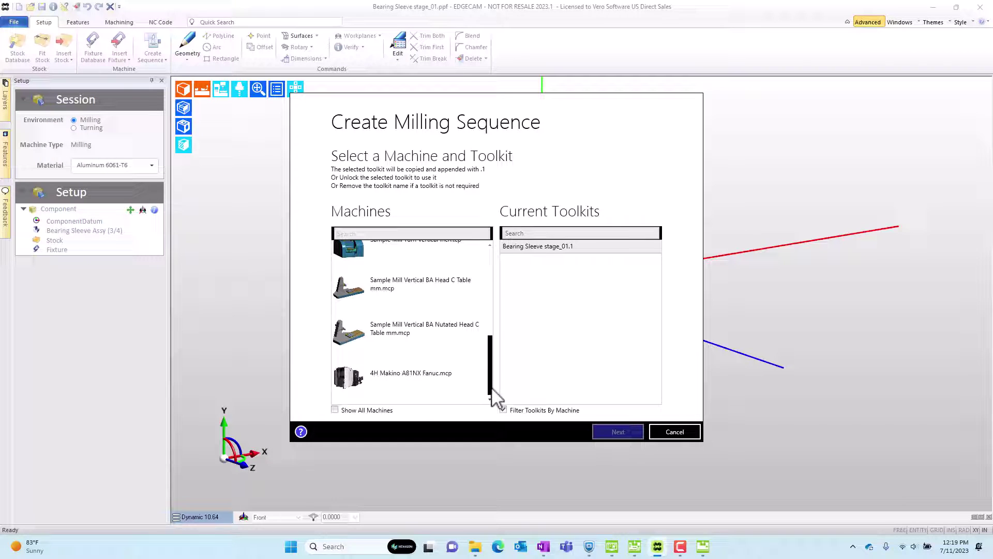
click(334, 410)
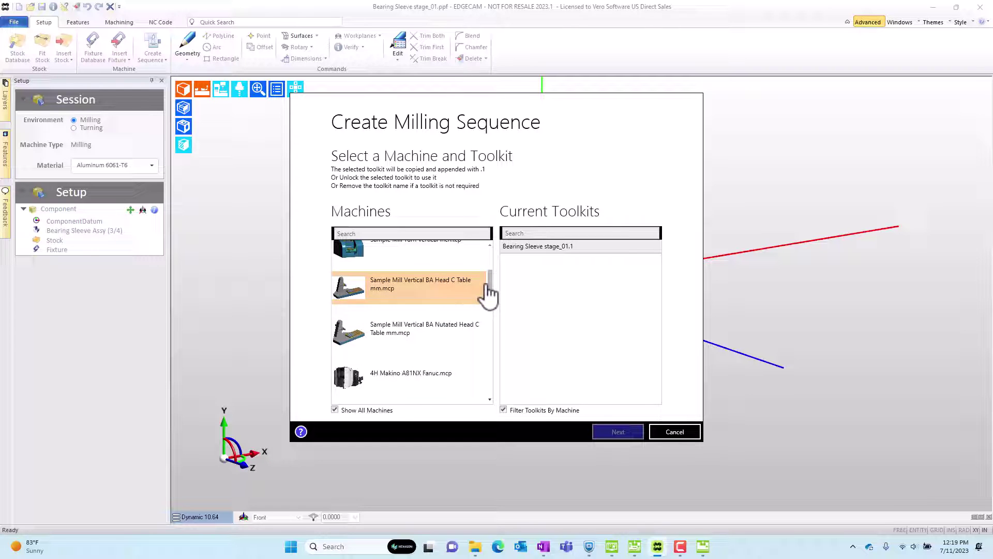
drag(491, 280, 510, 317)
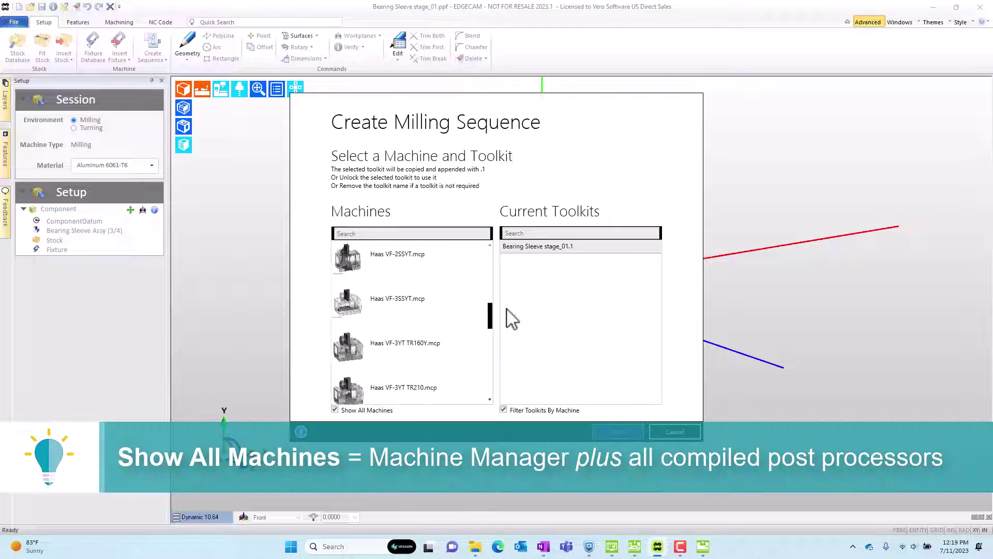
click(334, 410)
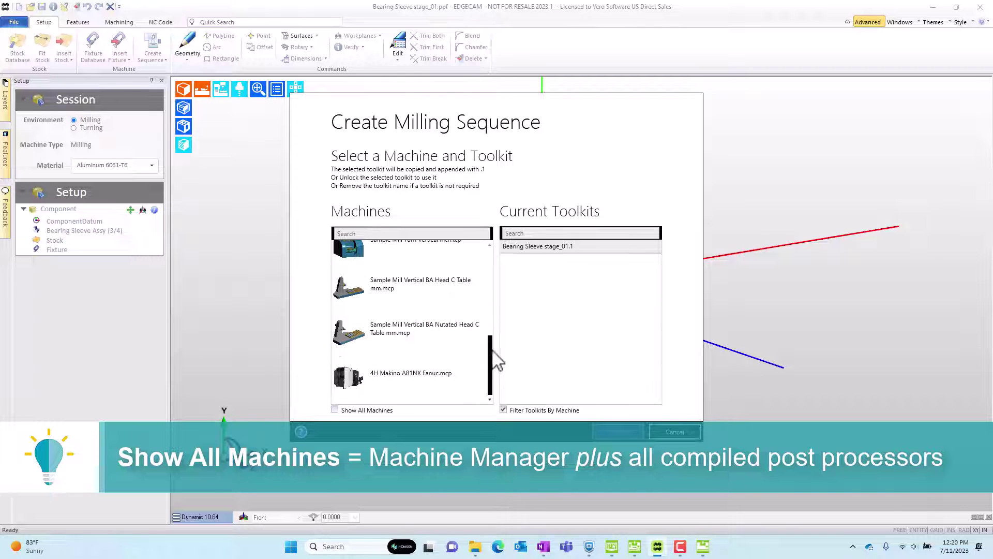
mouse_move(492, 359)
mouse_down()
mouse_move(509, 256)
mouse_move(492, 284)
mouse_move(499, 373)
mouse_move(495, 365)
mouse_up()
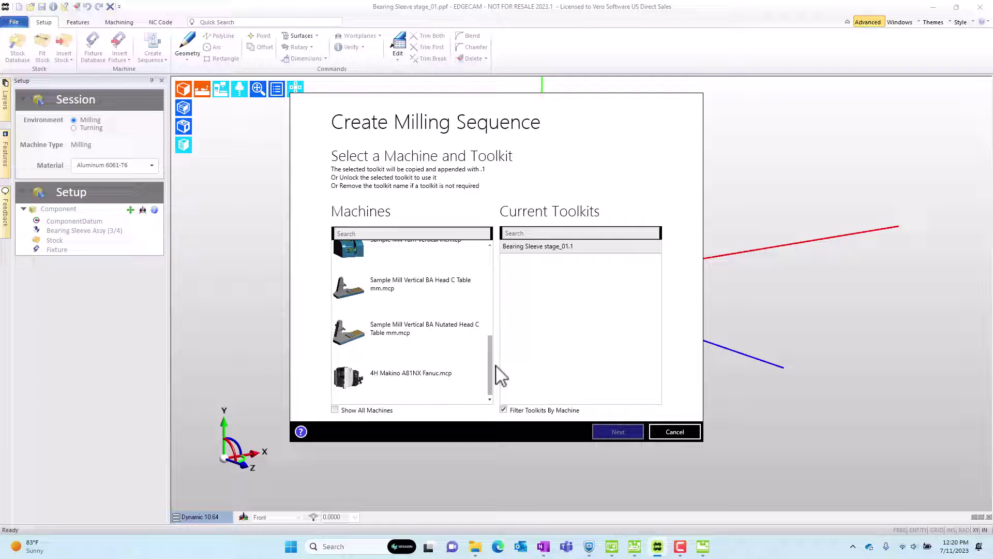
drag(495, 367, 510, 273)
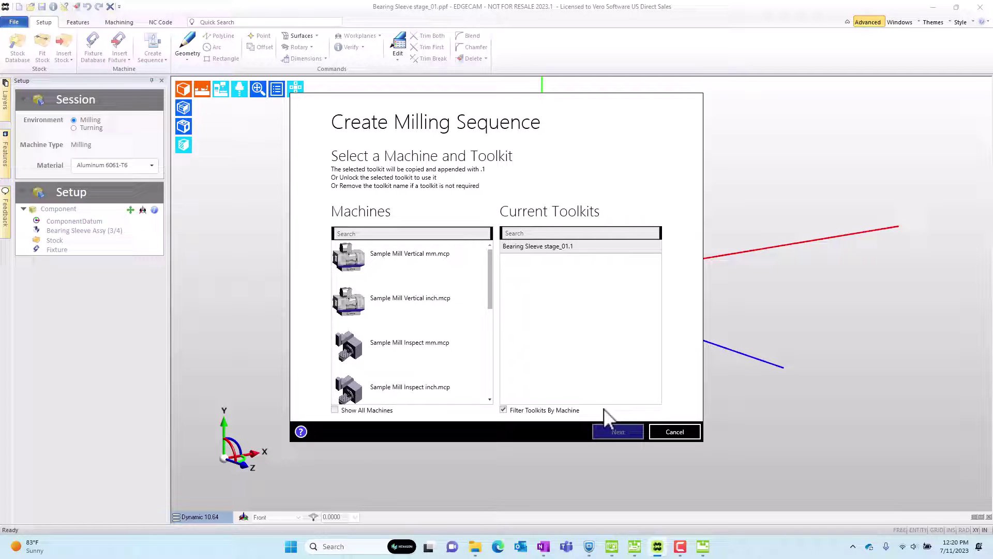
Cancel the sequence setup and delete the six Sample Mill machines from Machine Manager
click(689, 432)
click(703, 547)
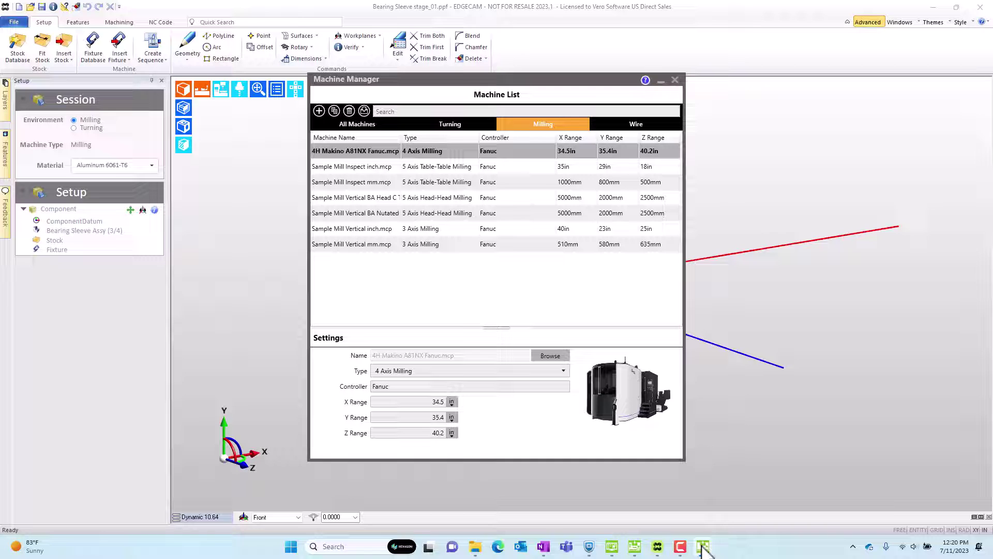
click(342, 166)
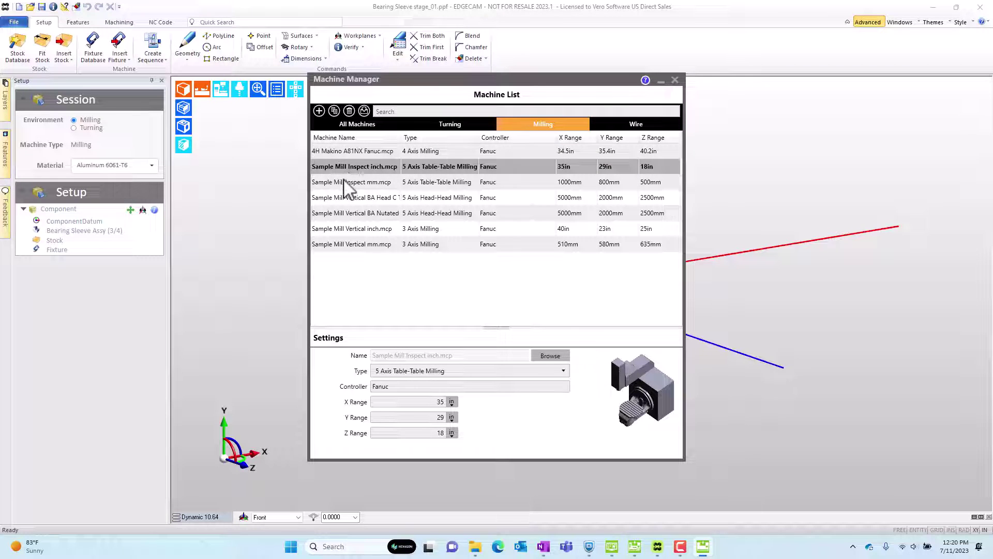
shift+click(353, 245)
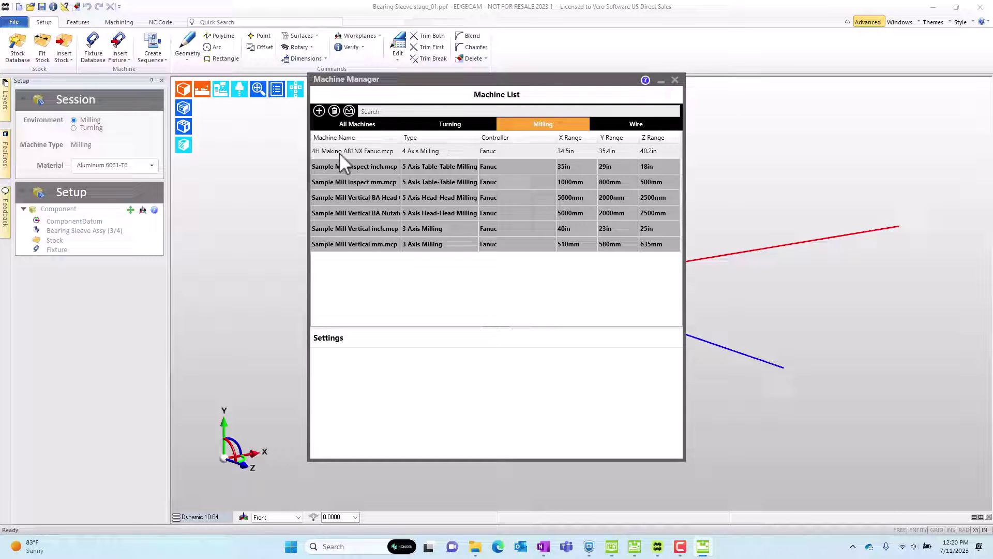
click(334, 111)
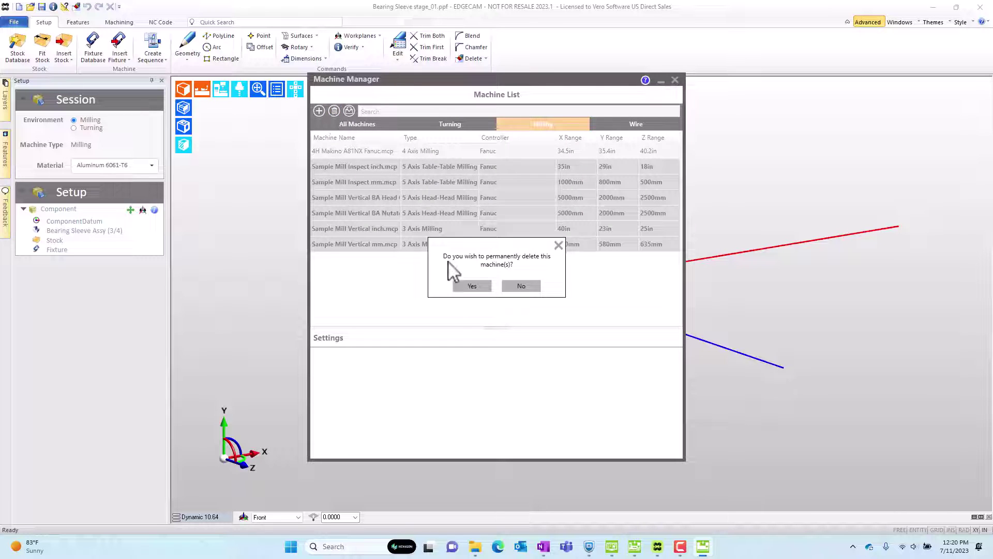
click(472, 287)
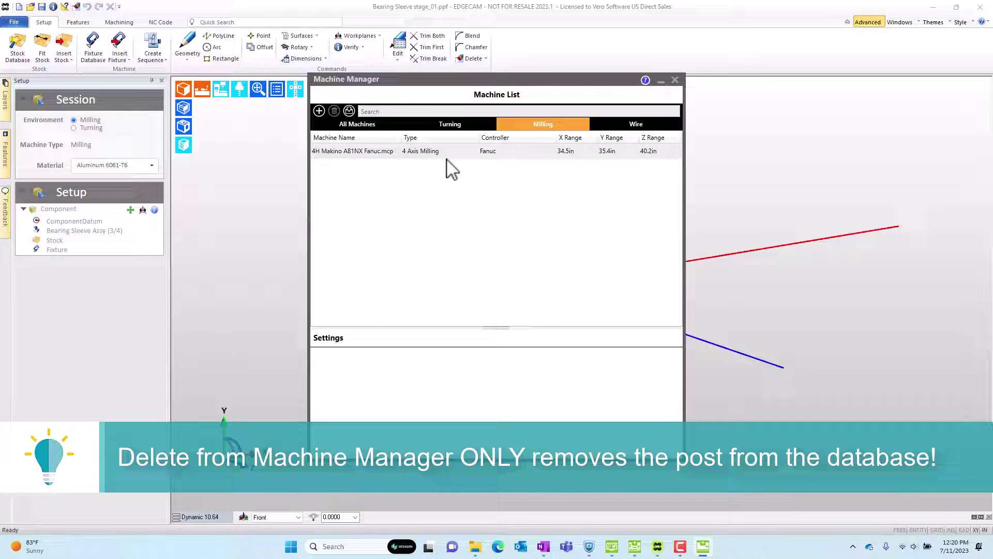
Delete all ten sample turning machines from the Turning list, then close Machine Manager
click(445, 124)
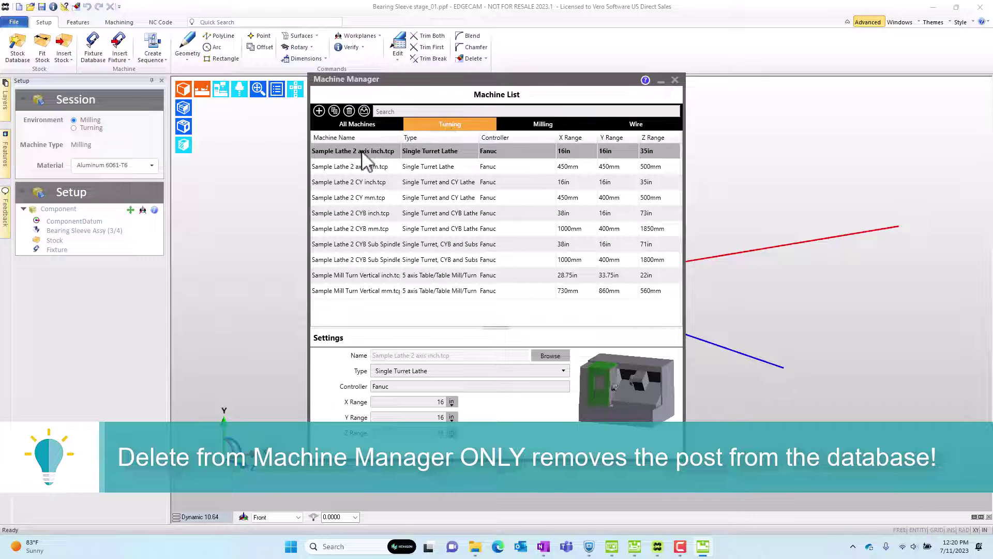
shift+click(347, 291)
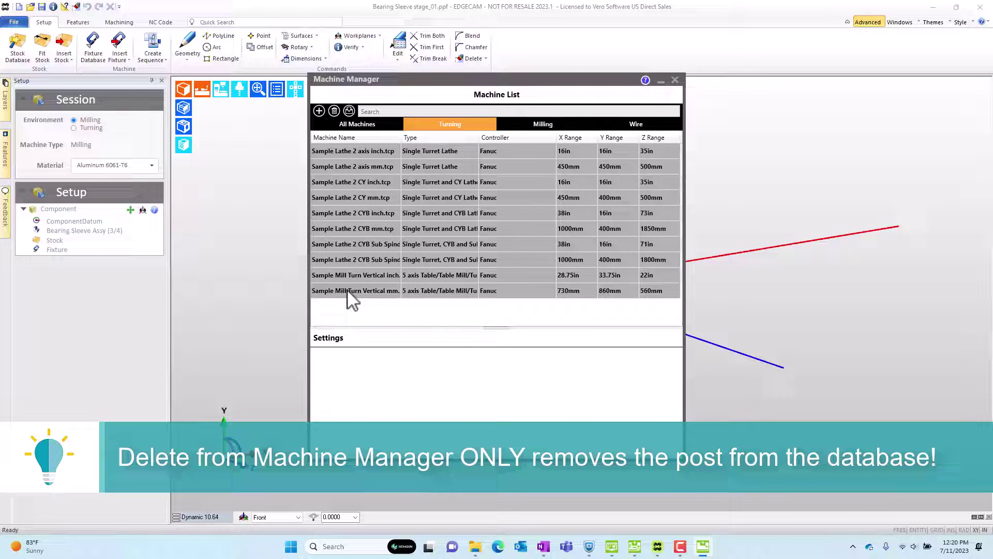
click(336, 111)
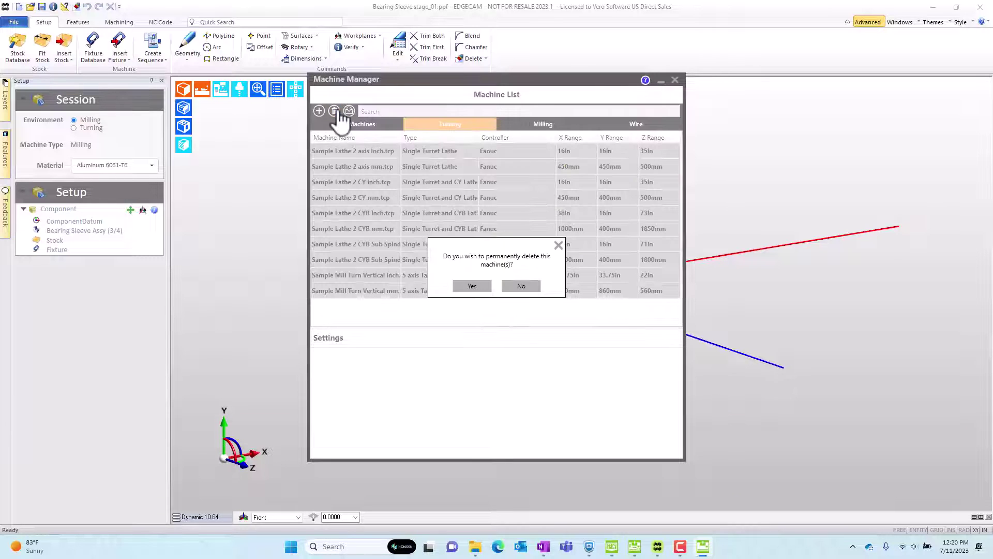
click(462, 285)
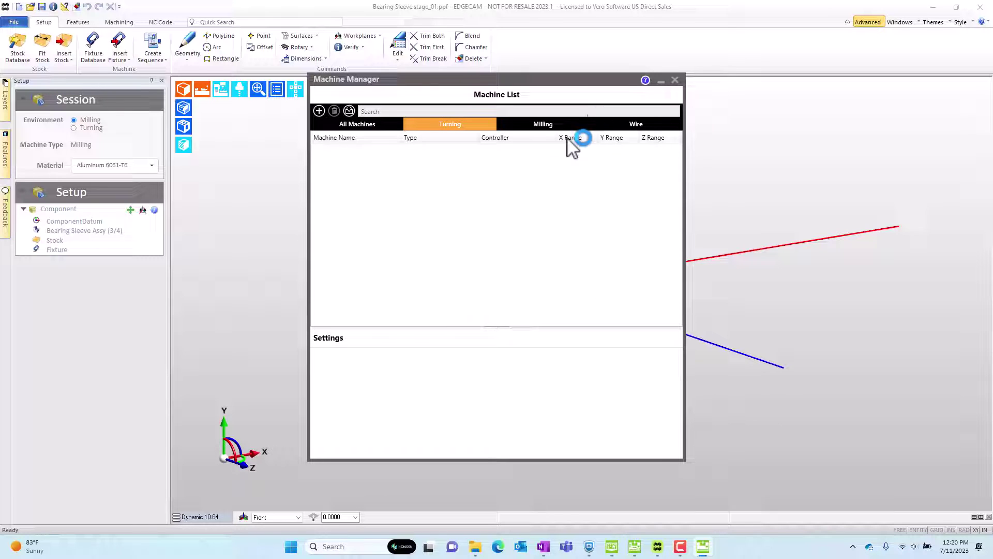
click(675, 80)
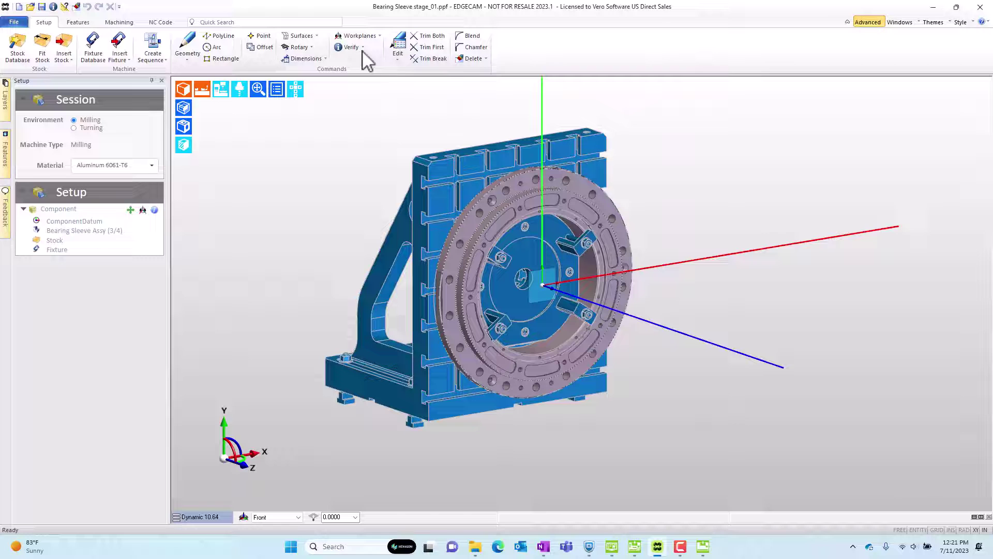
Start a new sequence on 4H Makino A81NX Fanuc.mcp with the toolkit name cleared
click(153, 45)
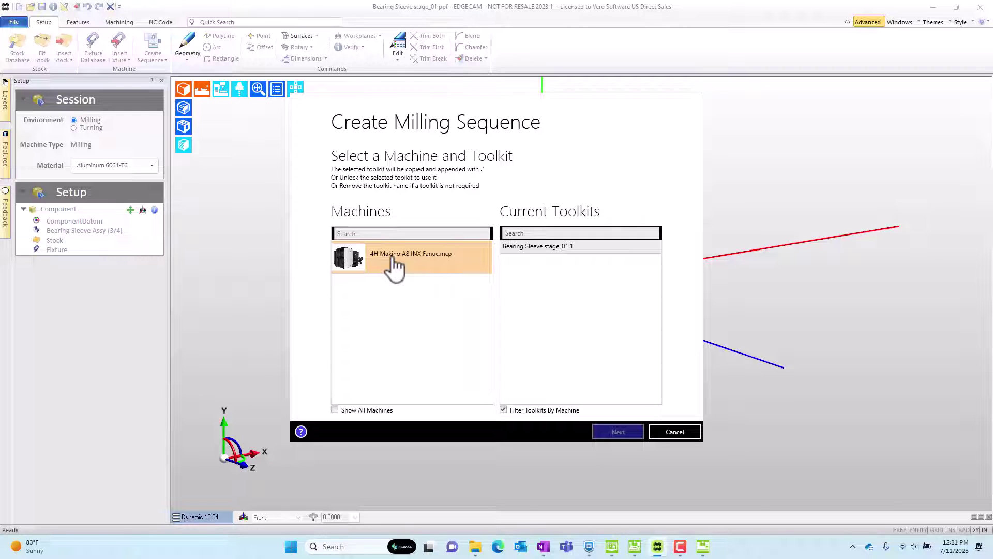
click(426, 256)
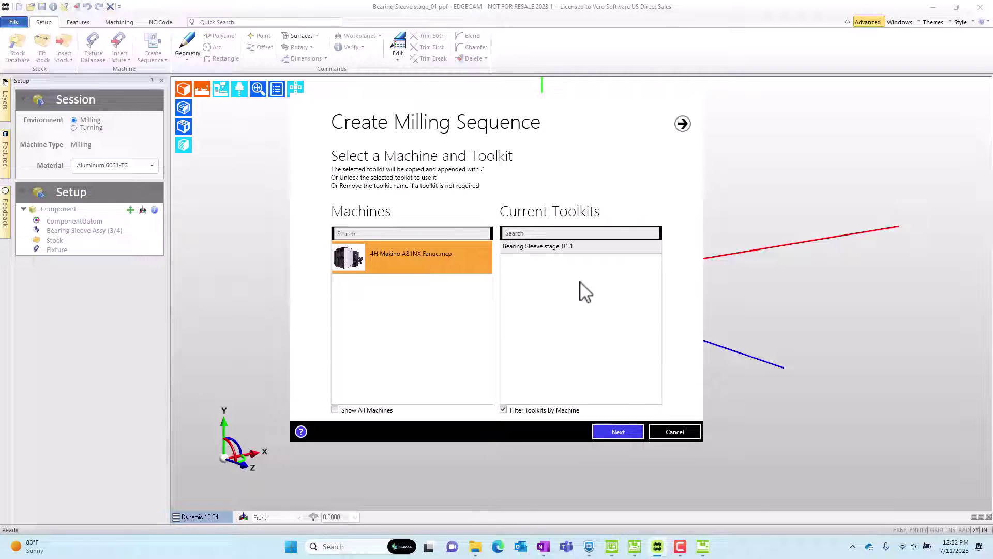
click(587, 247)
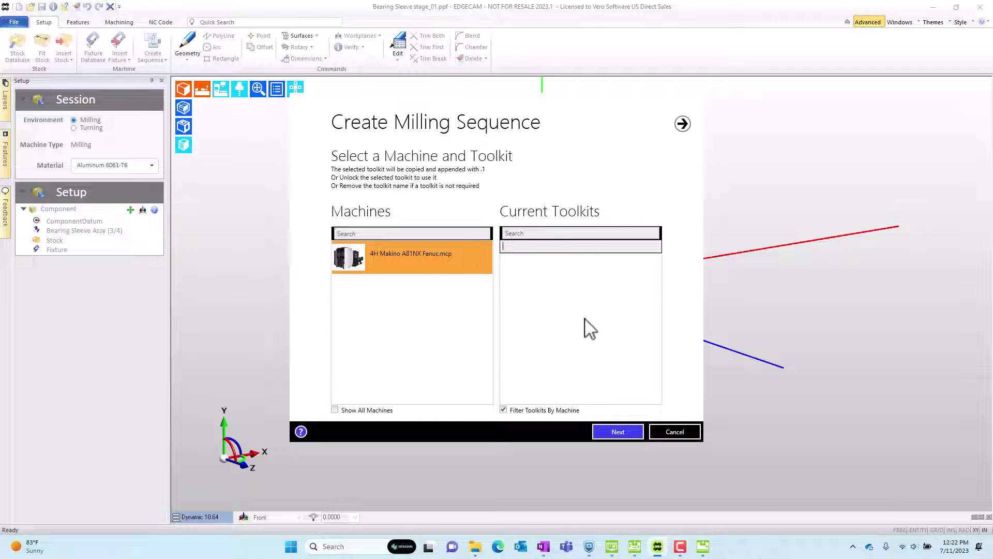
click(623, 431)
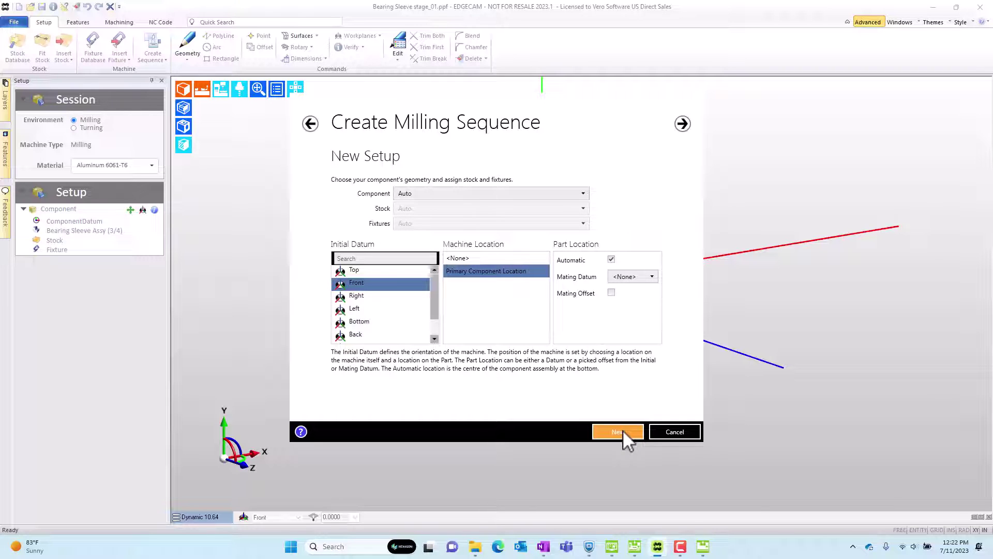
Set the mating datum to NCSIMUL and finish creating the milling sequence
drag(437, 303, 438, 317)
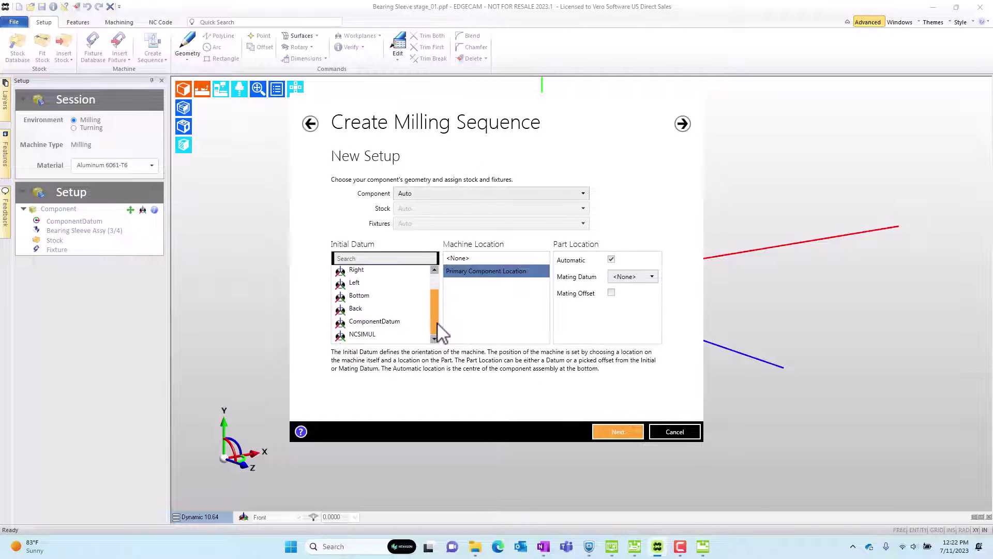
click(637, 277)
click(627, 378)
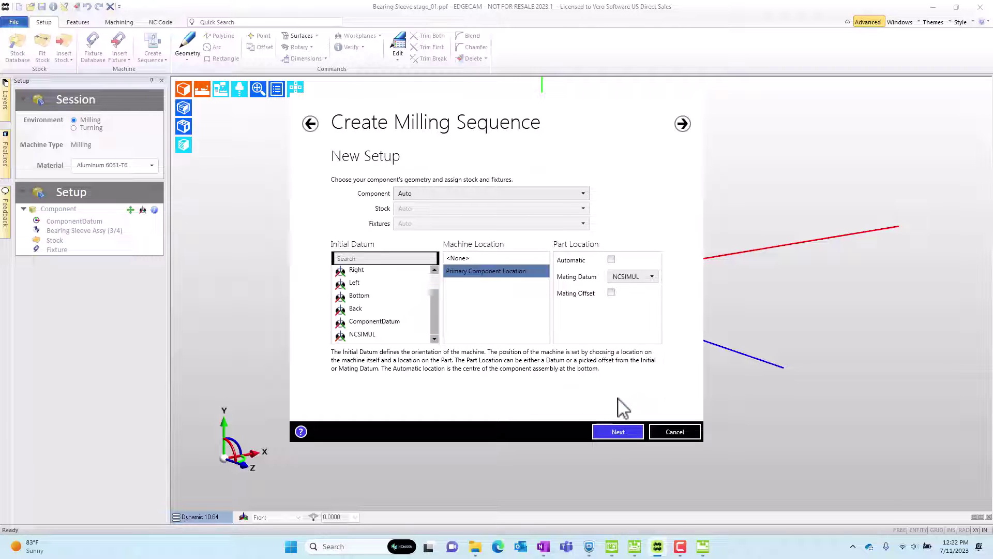
click(616, 432)
click(613, 431)
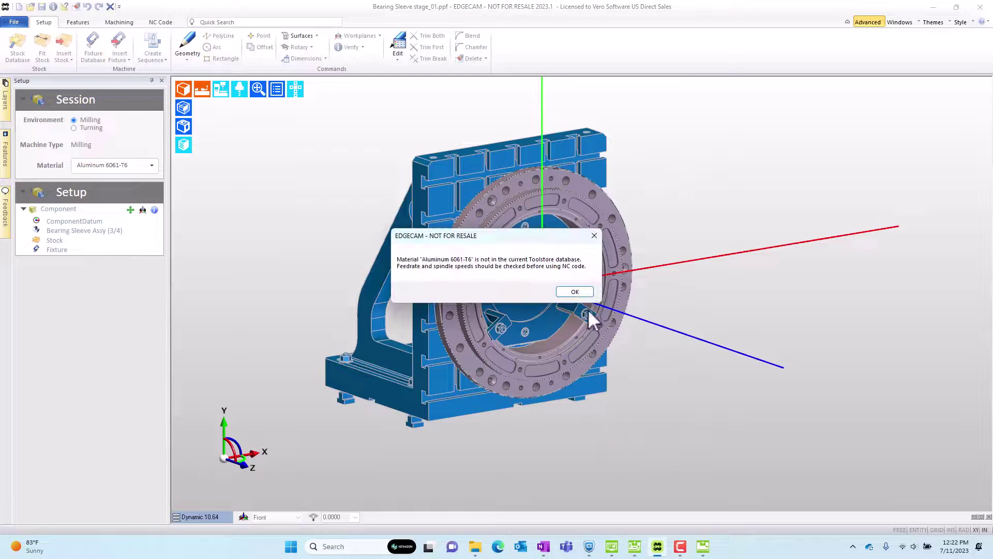
Accept the material warning, inspect the sleeve on the blue fixture, then minimize EDGECAM
click(576, 292)
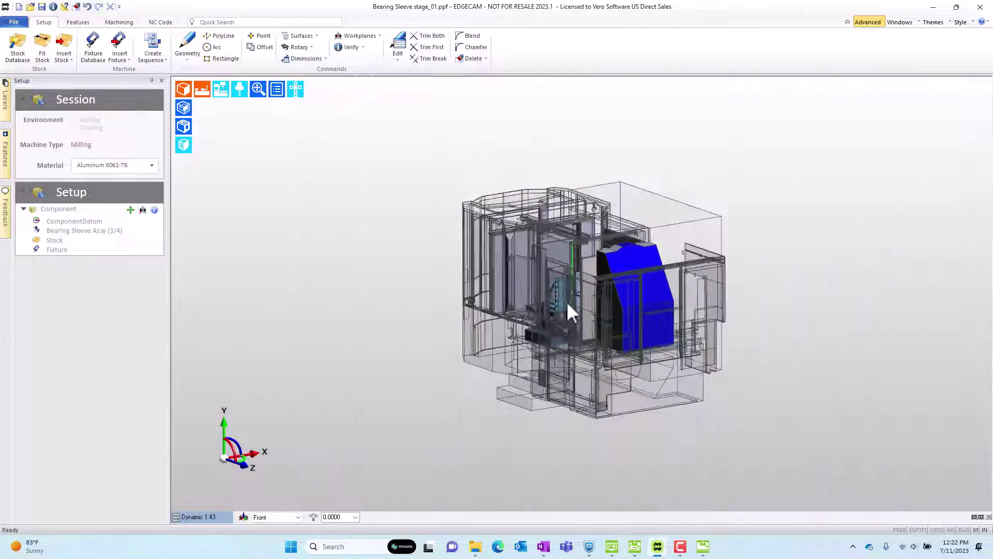
middle_drag(571, 313, 533, 312)
scroll(570, 288, up, 5)
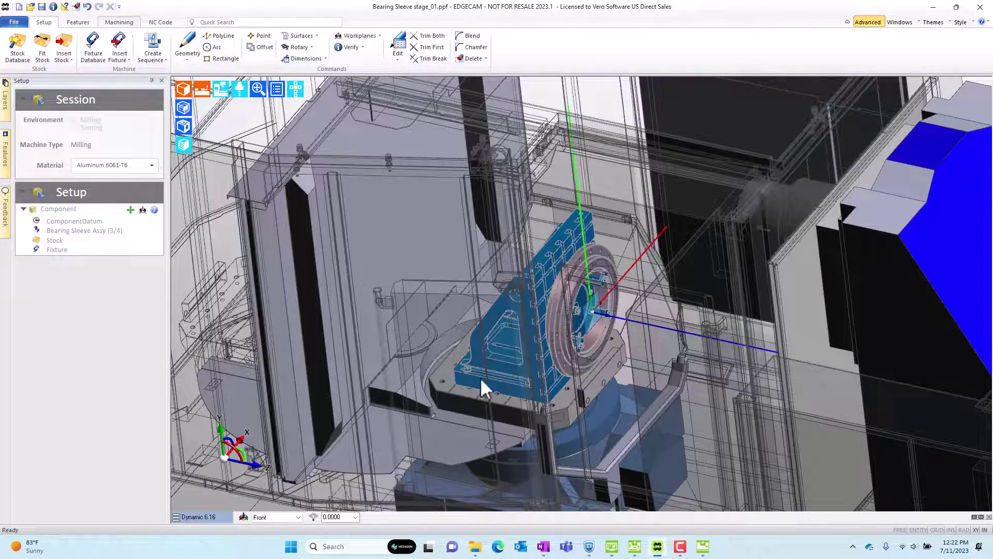
middle_drag(515, 357, 554, 330)
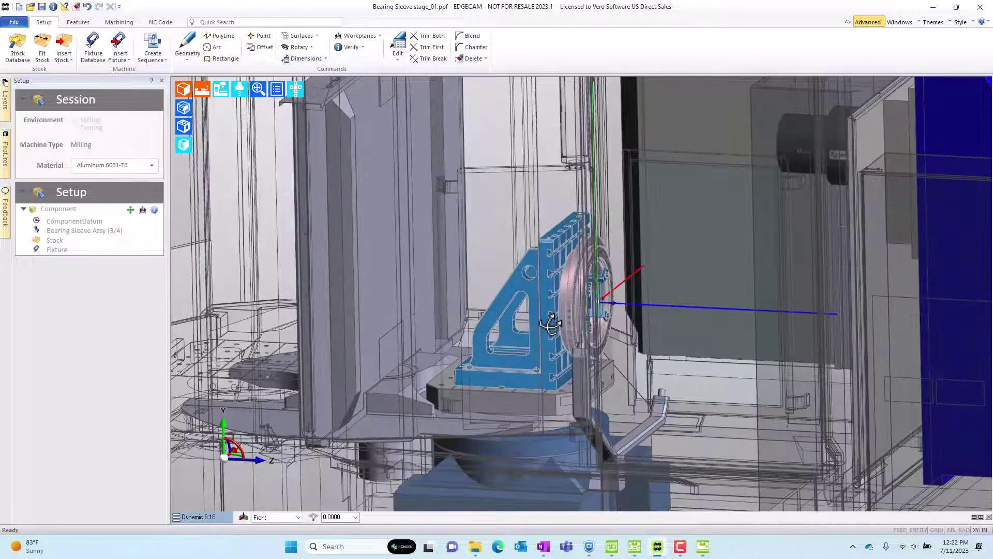
click(934, 7)
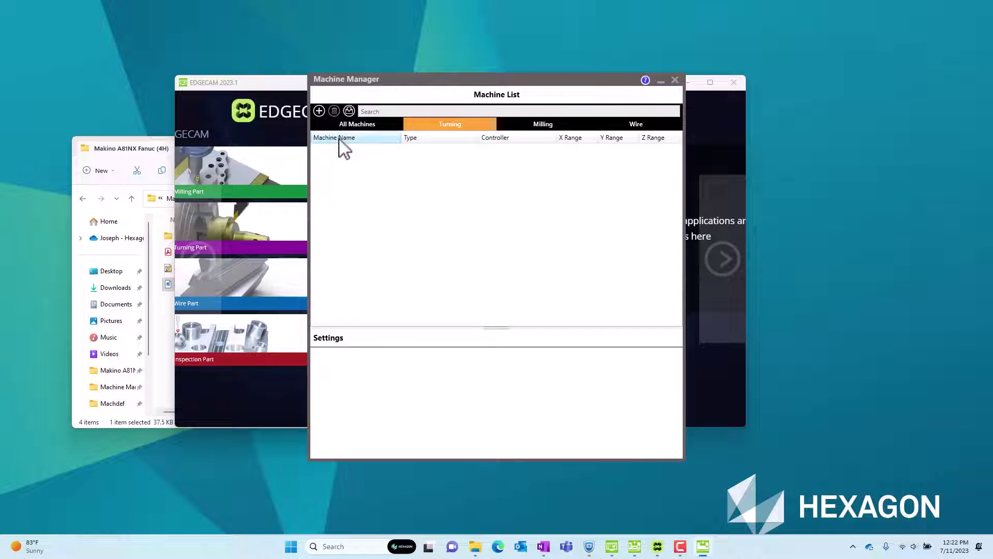
Add the MachDef post processors to the Milling list, then open the Dialogs Help
click(543, 125)
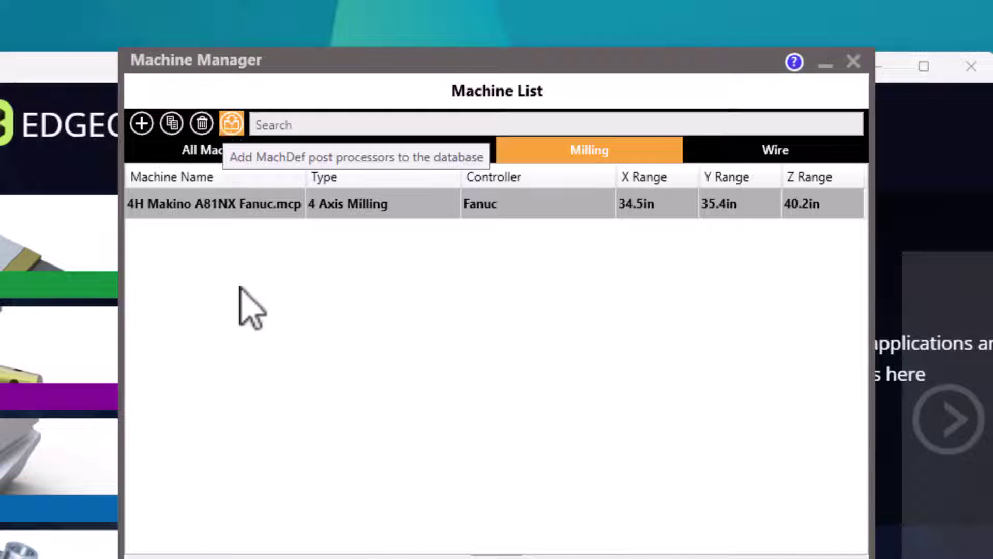
click(233, 127)
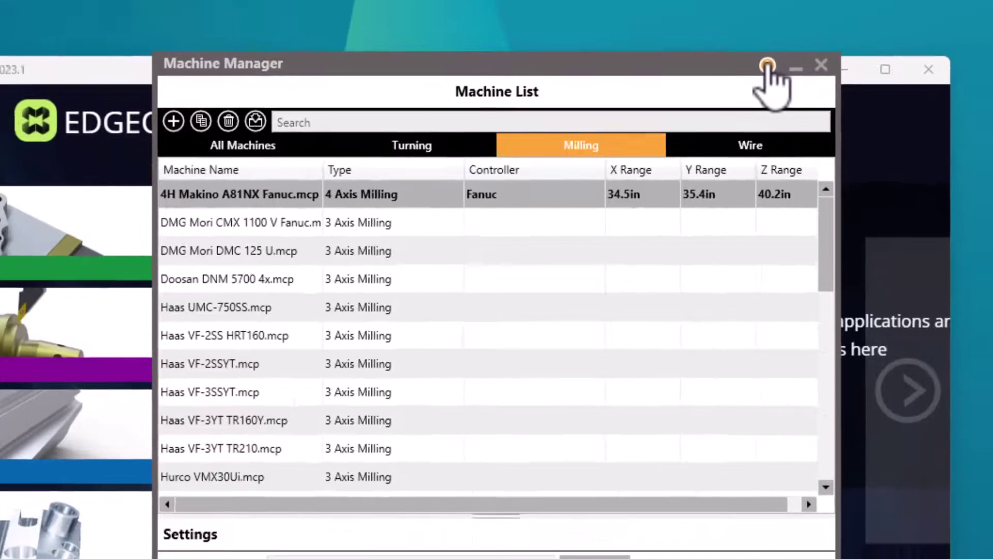
click(794, 64)
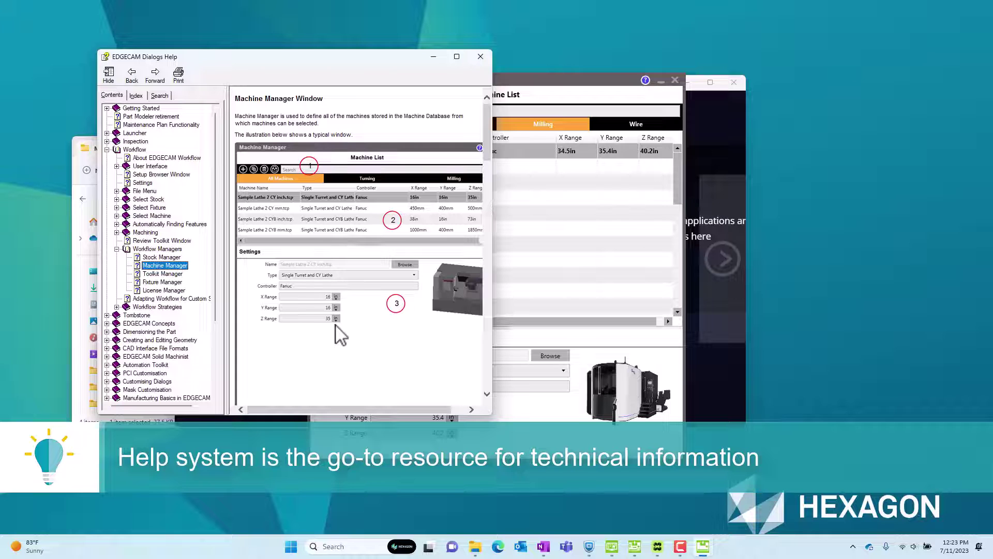
Scroll through the Machine Manager Window topic on filtering, adding, copying and deleting machines
scroll(340, 336, down, 10)
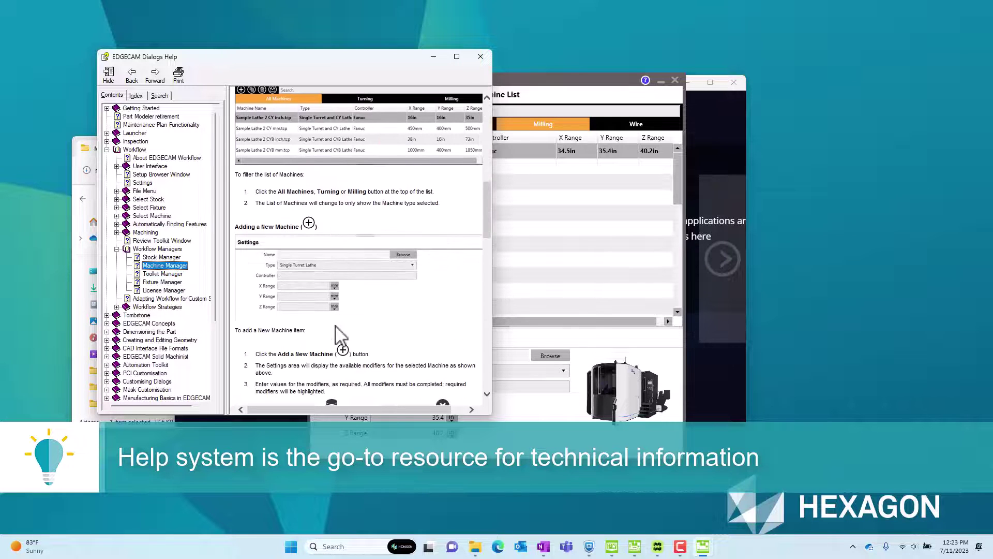
scroll(340, 335, down, 10)
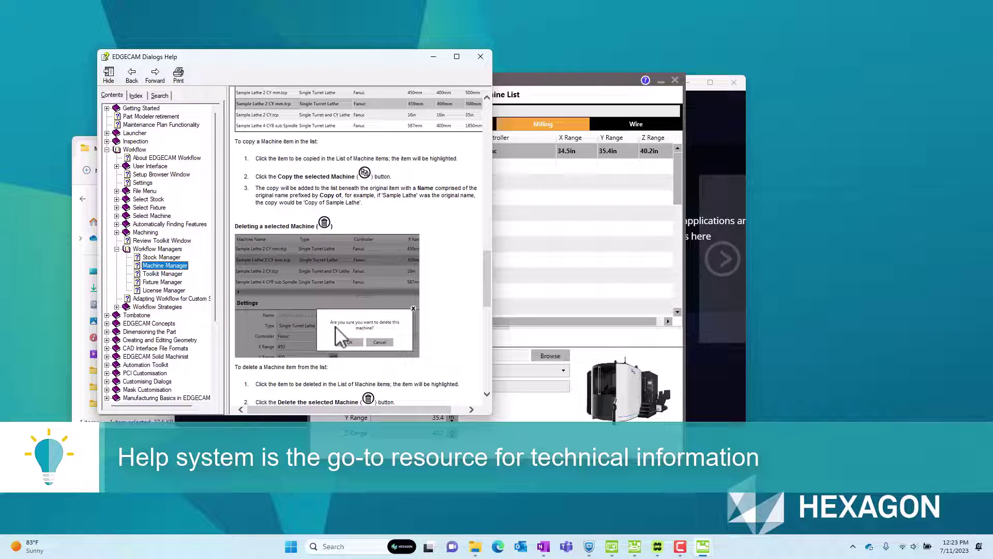
scroll(336, 327, up, 20)
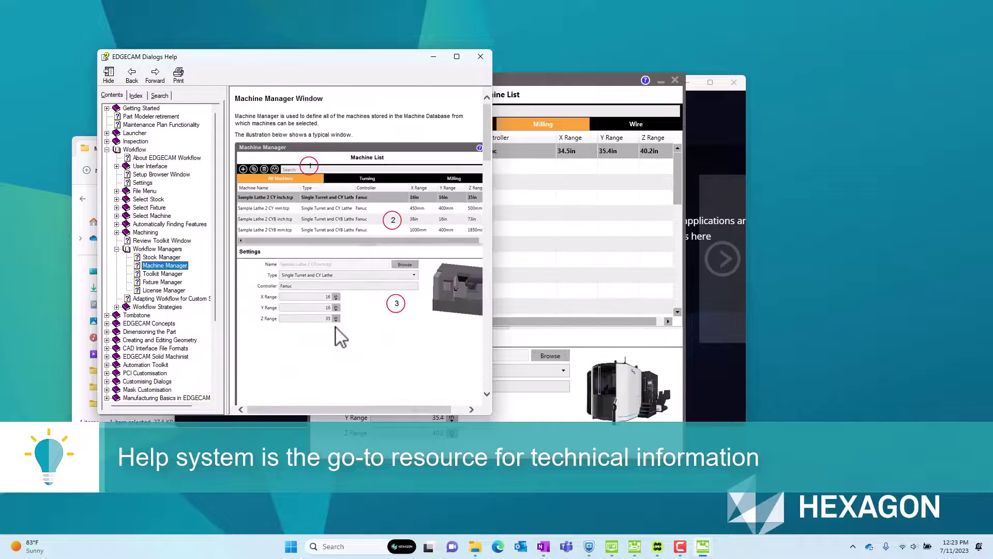